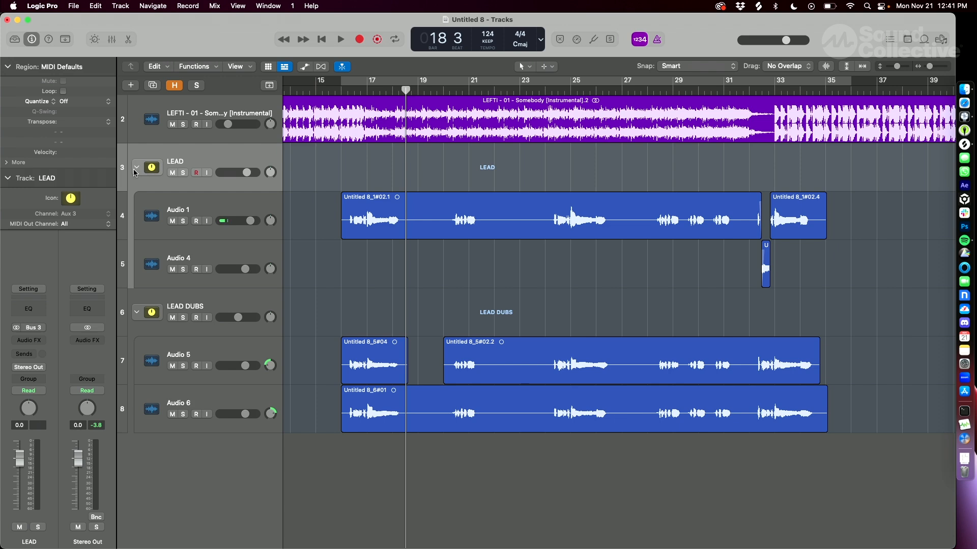
Show the mixer and move the Compressor and Pitch Correction plug-ins from the Audio 1 channel to the LEAD stack channel
click(137, 168)
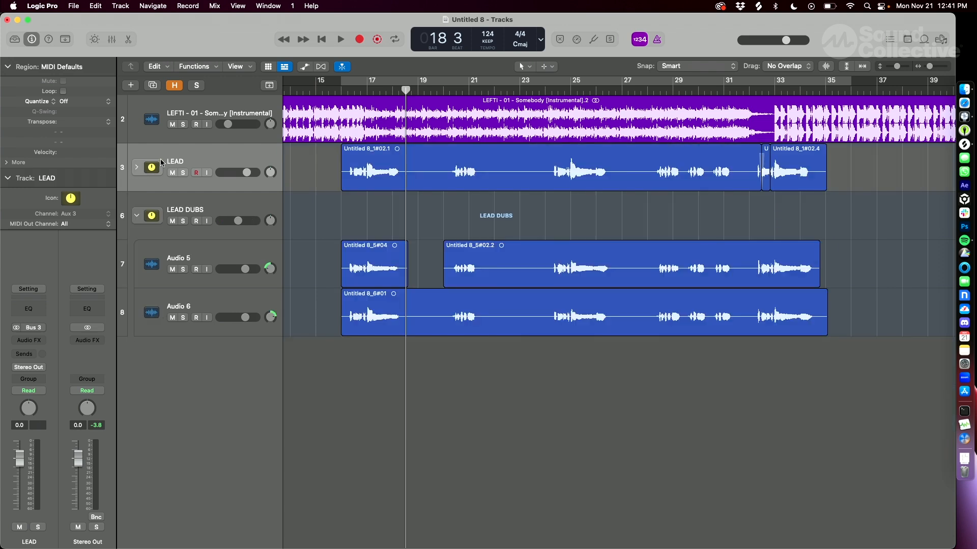
click(137, 171)
key(x)
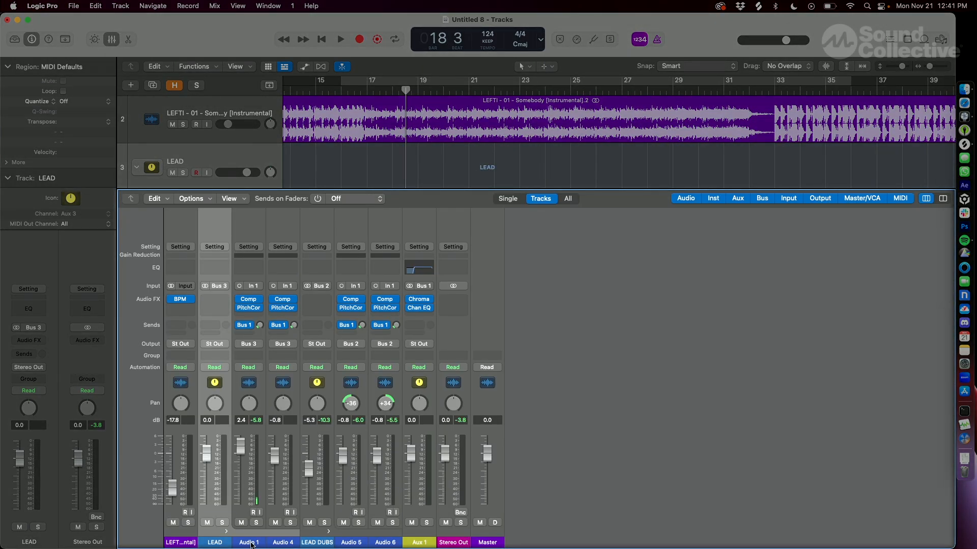
click(249, 543)
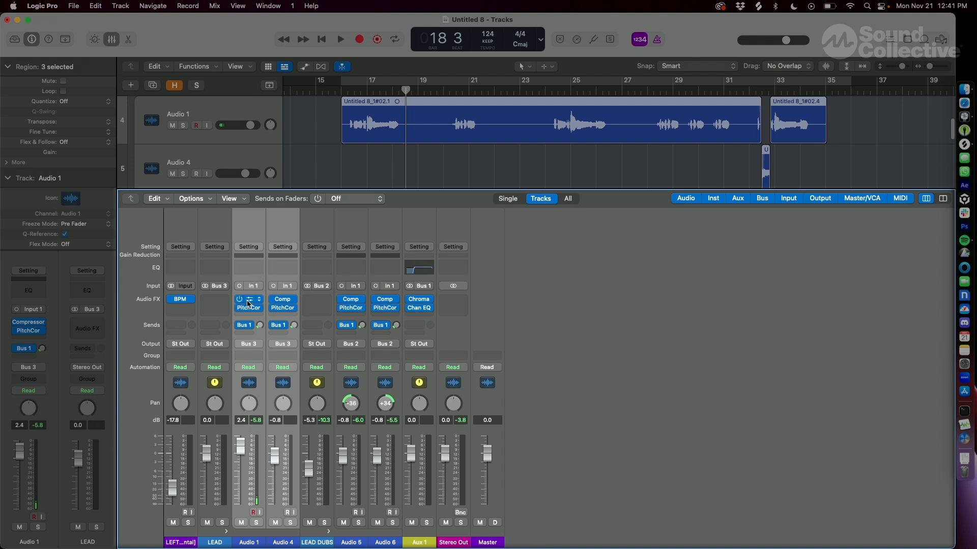
drag(252, 311, 216, 301)
Bypass the Compressor and Pitch Correction on Audio 4, along with the Bus 1 sends of Audio 1 and Audio 4
click(273, 308)
click(273, 299)
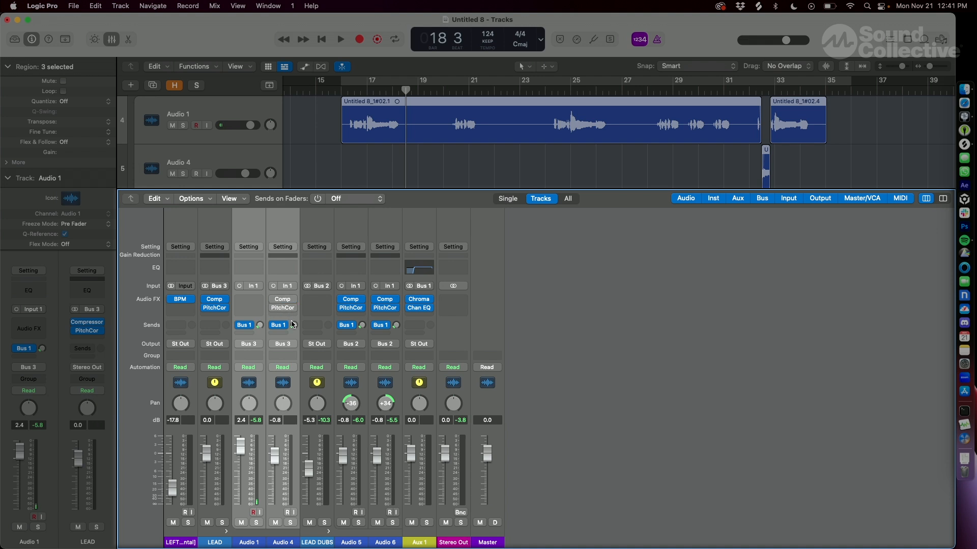
click(259, 327)
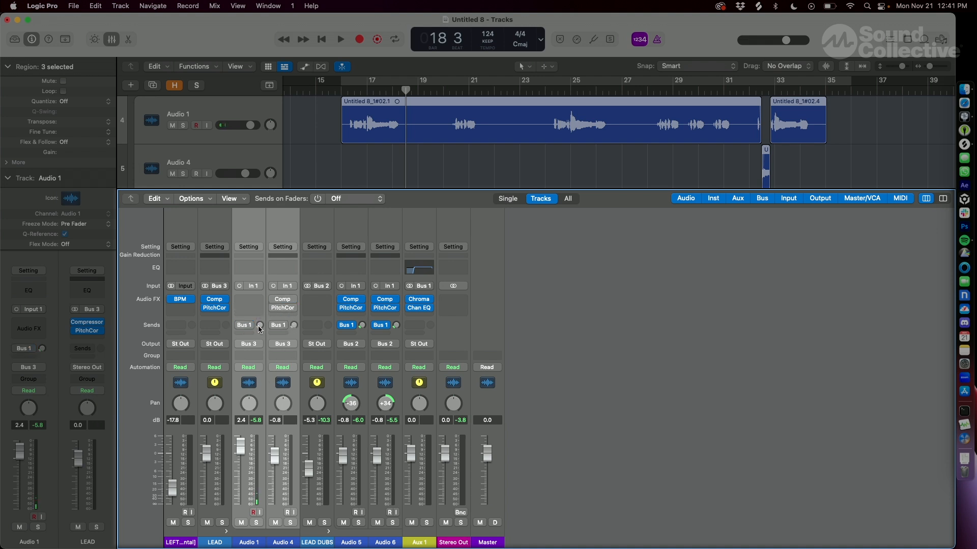
Solo the LEAD stack and play back its vocal through the moved plug-ins
click(222, 522)
key(space)
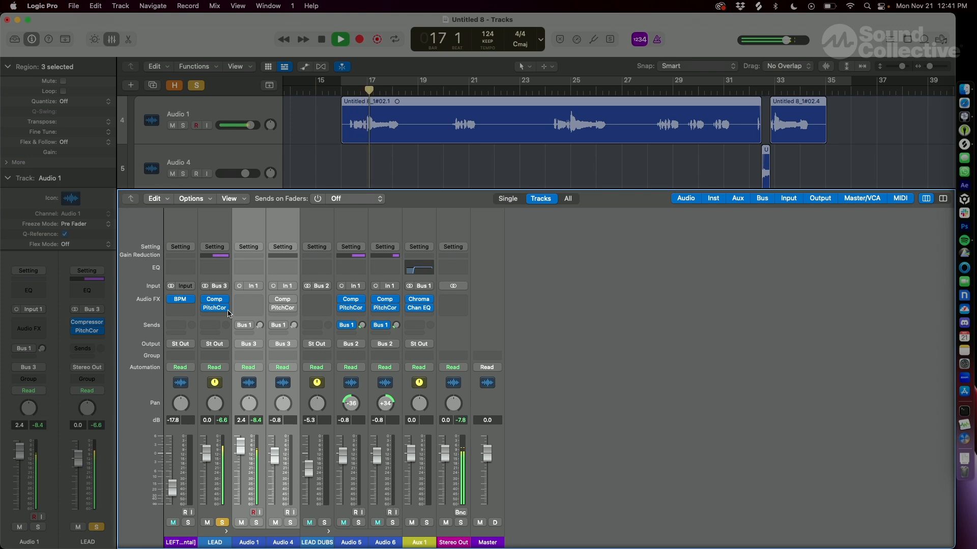
key(space)
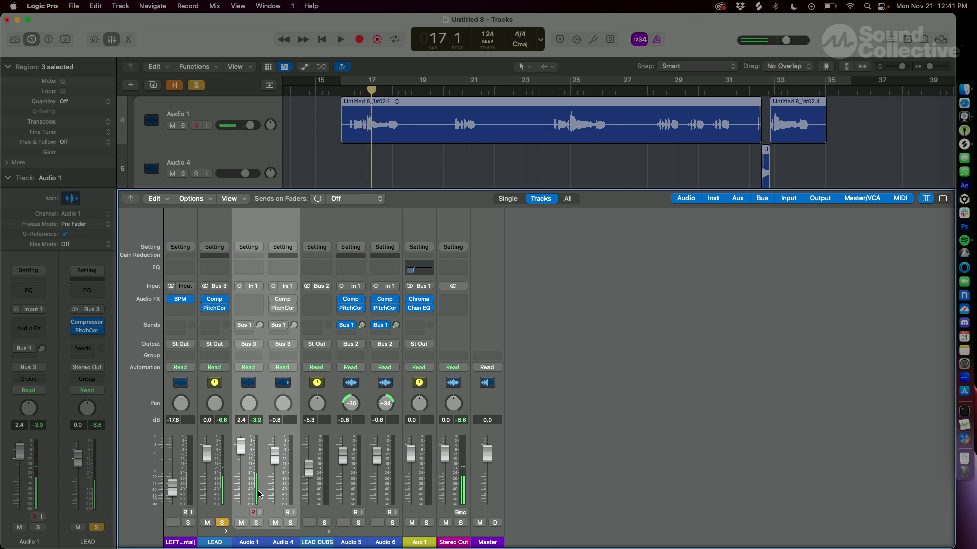
Collapse the LEAD stack and return to the arrangement with the playhead at bar 16, beat 2
click(227, 531)
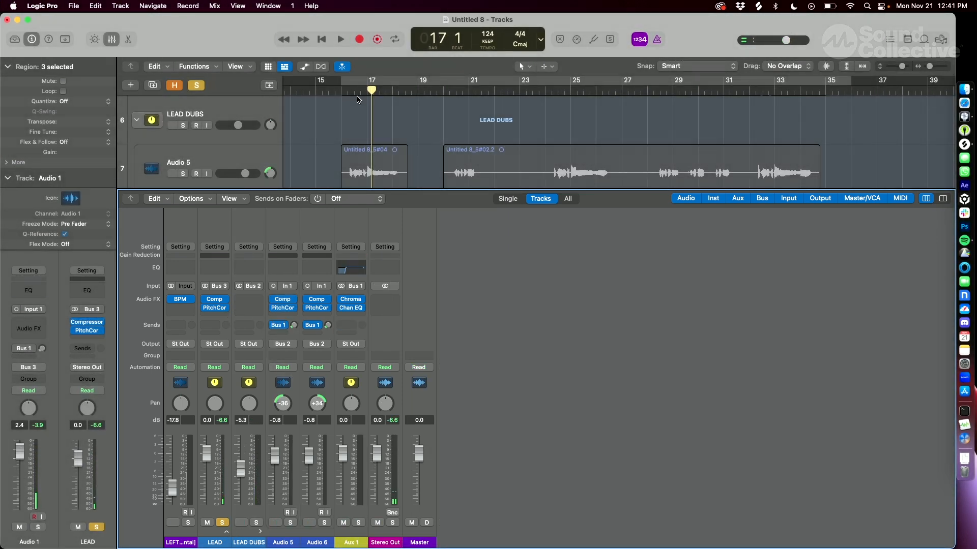
click(348, 92)
key(x)
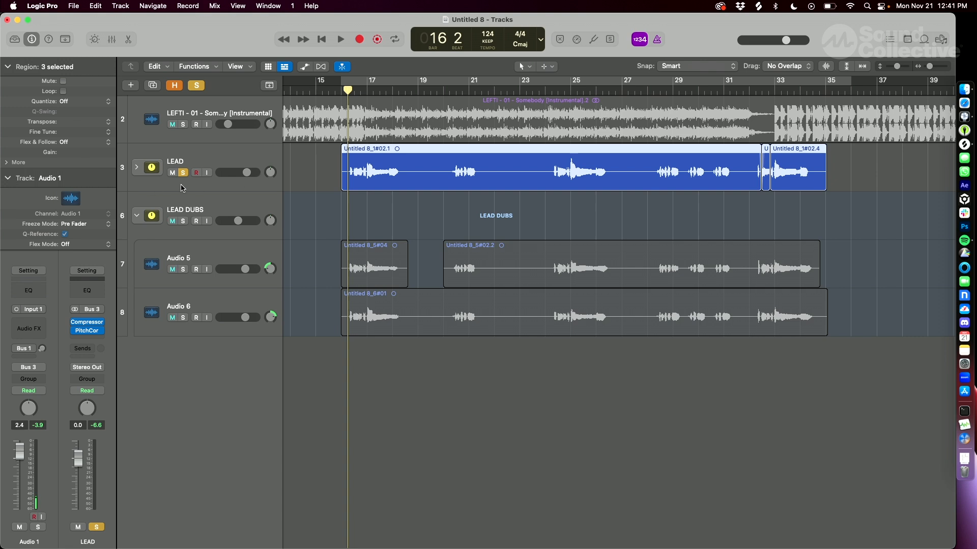
Add a send to Bus 1 on the LEAD stack's channel strip
key(super+Right)
key(super+Down)
click(207, 199)
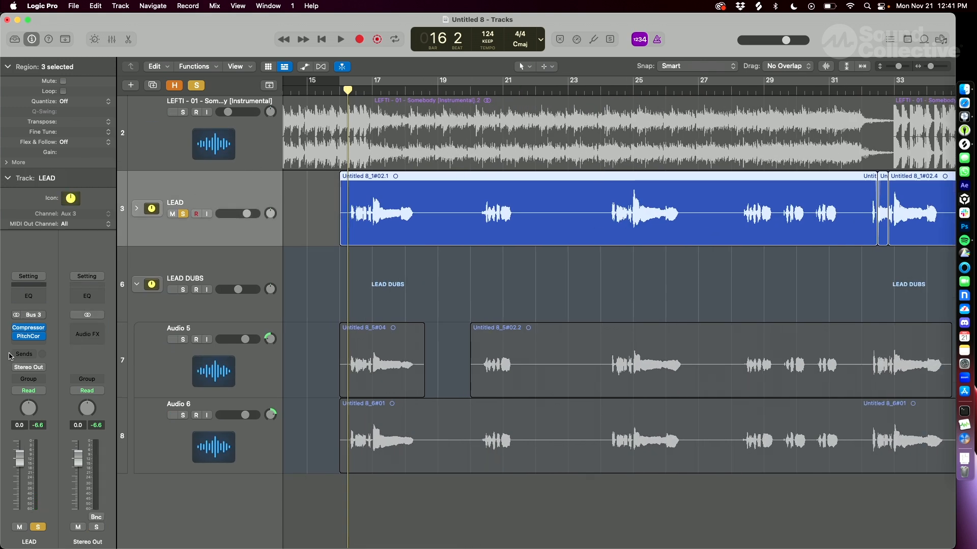
click(29, 354)
mouse_move(44, 375)
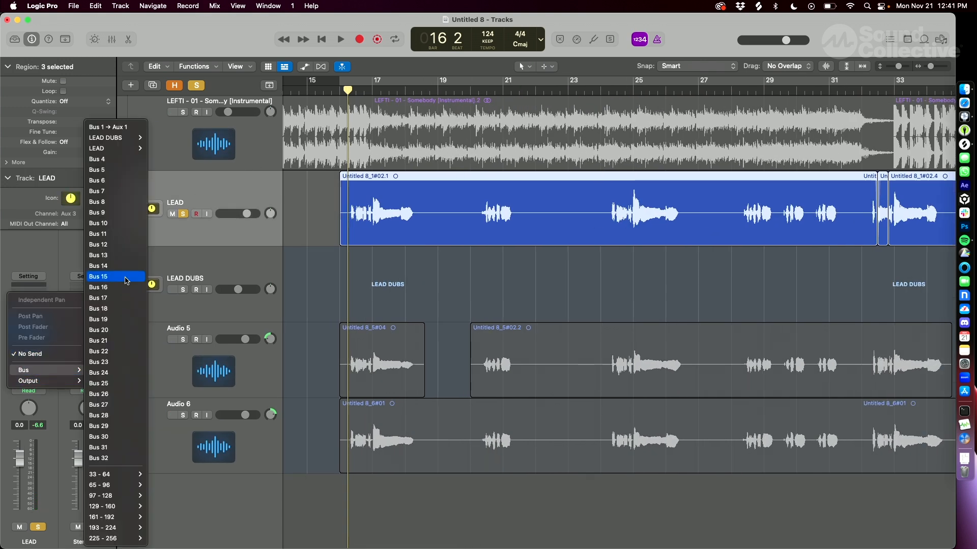
click(109, 127)
Add a second send to the unused Bus 4 on the LEAD stack's channel strip
mouse_move(36, 355)
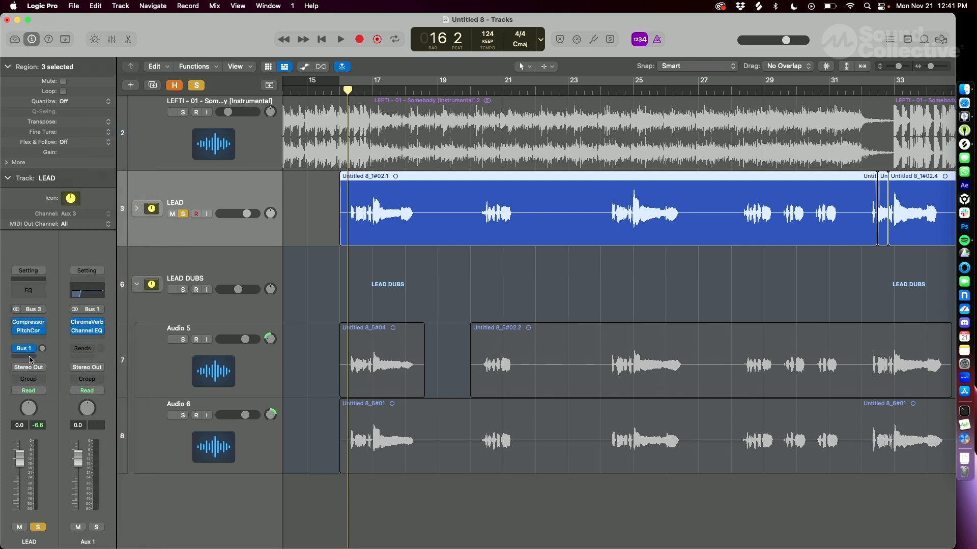
click(33, 350)
mouse_move(46, 373)
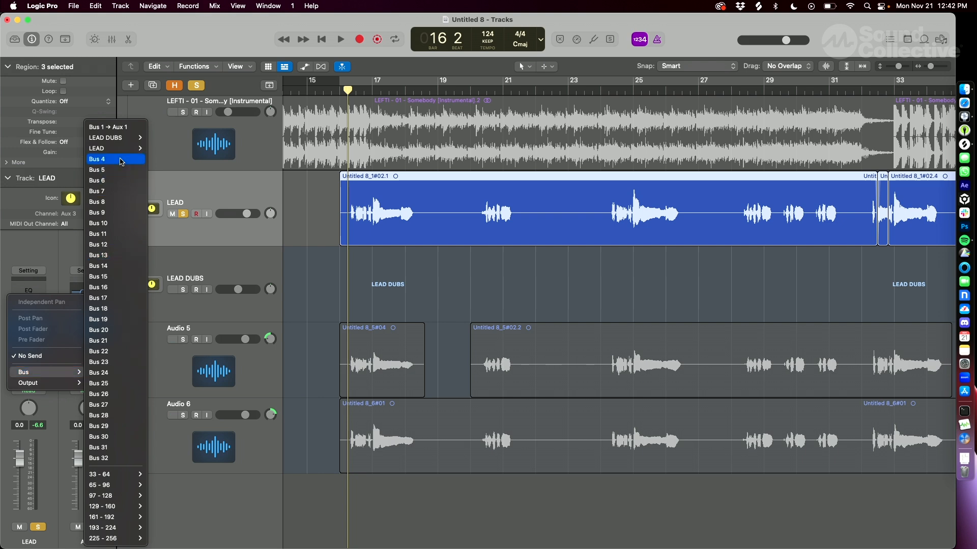
click(108, 127)
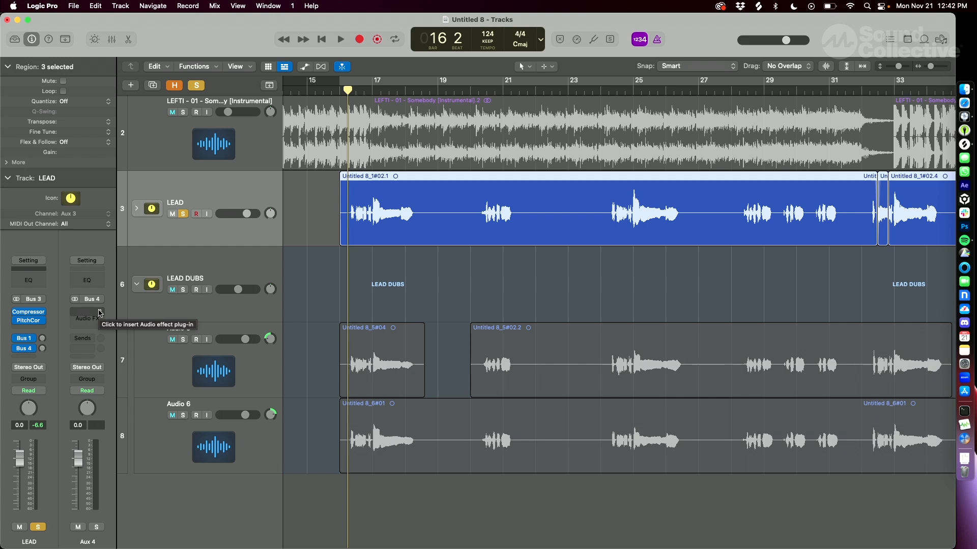
Insert a stereo Echo plug-in on the Aux 4 channel fed by Bus 4
click(99, 313)
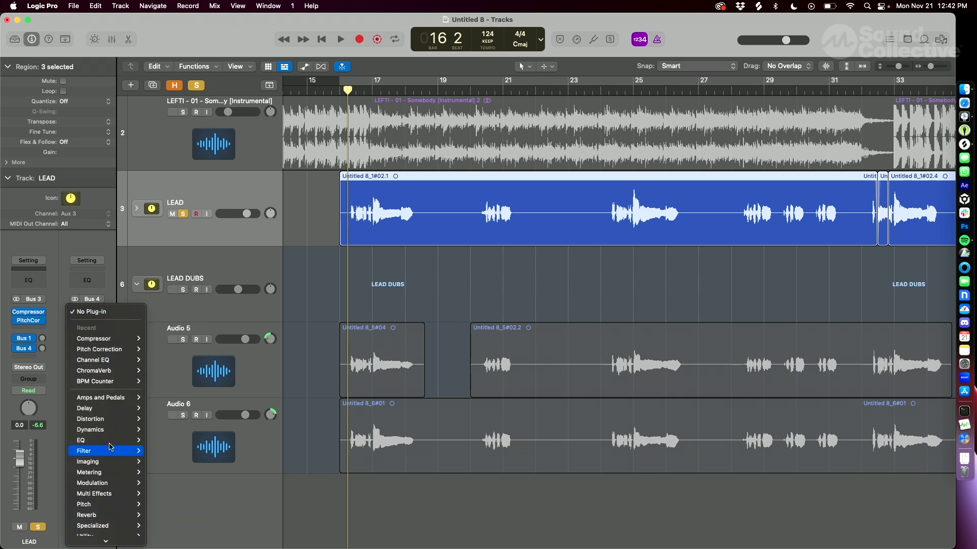
mouse_move(119, 408)
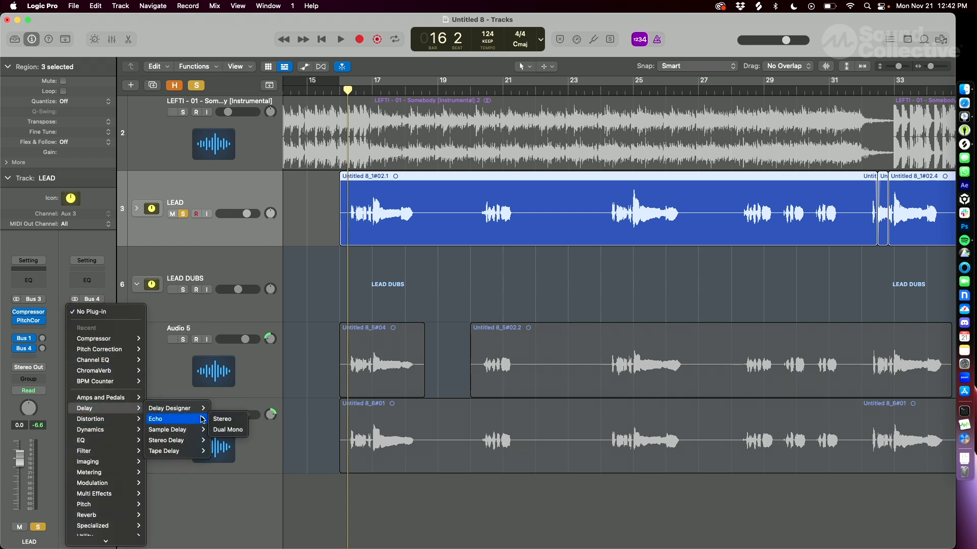
click(223, 419)
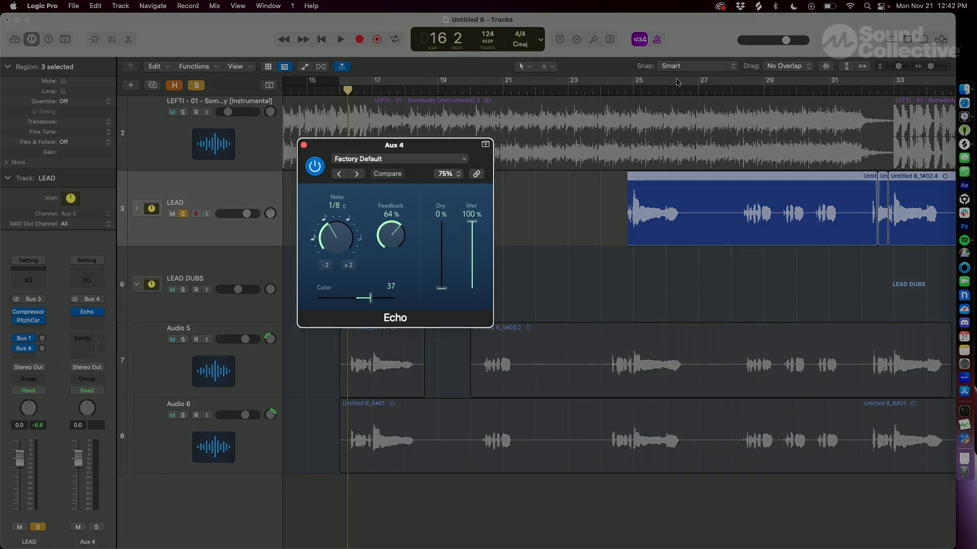
Raise the LEAD stack's Bus 4 send level during playback to bring in the echo
key(space)
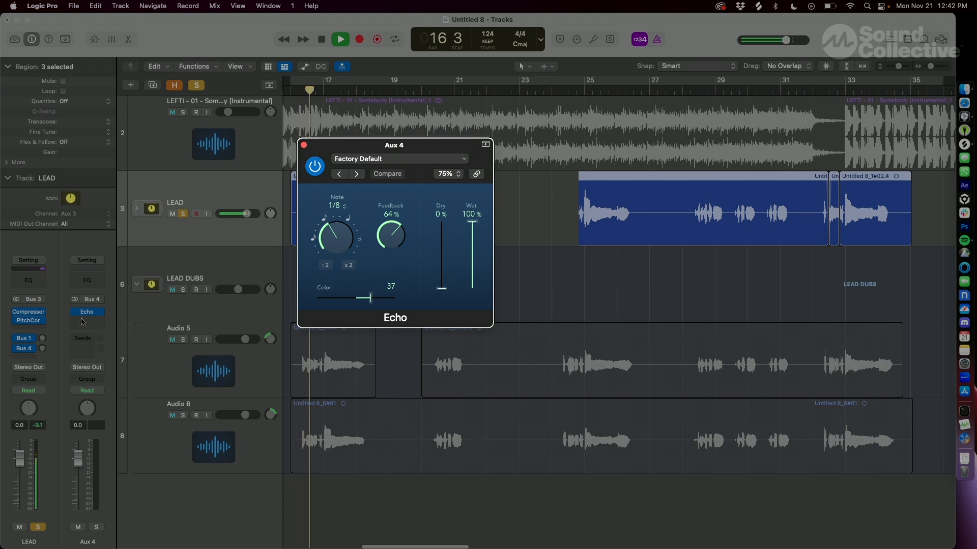
drag(42, 349, 39, 293)
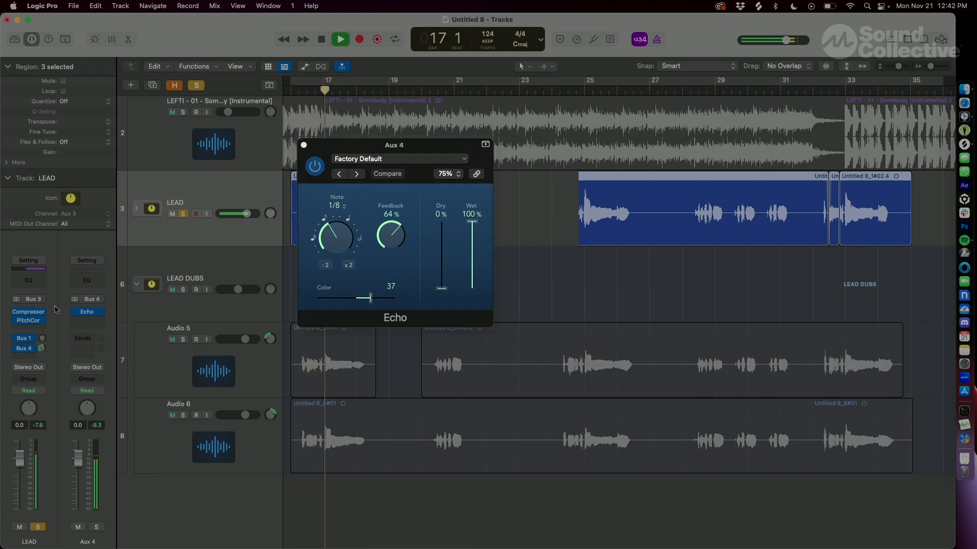
key(space)
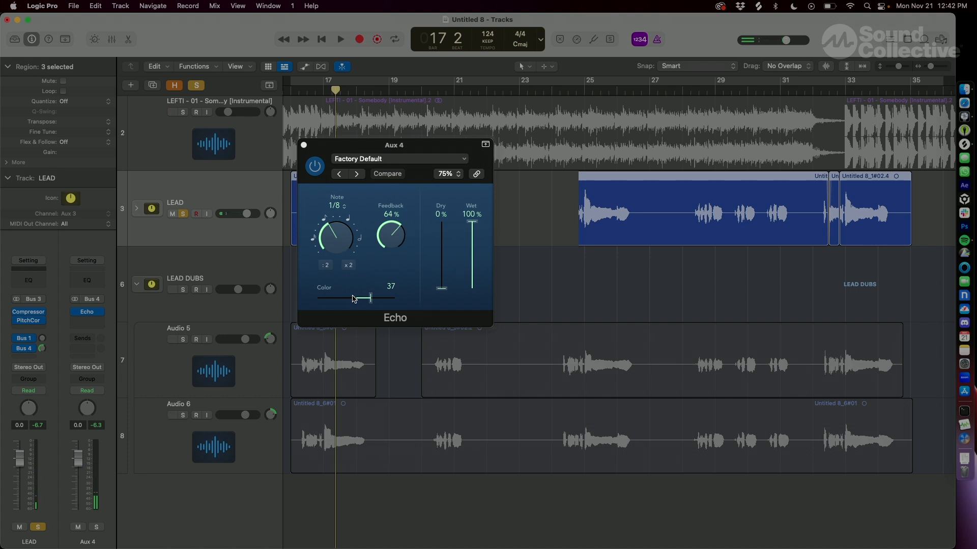
Try the Echo's Color at 46 and -41, listen to the darker setting, and reset Color to its default
drag(371, 298, 376, 304)
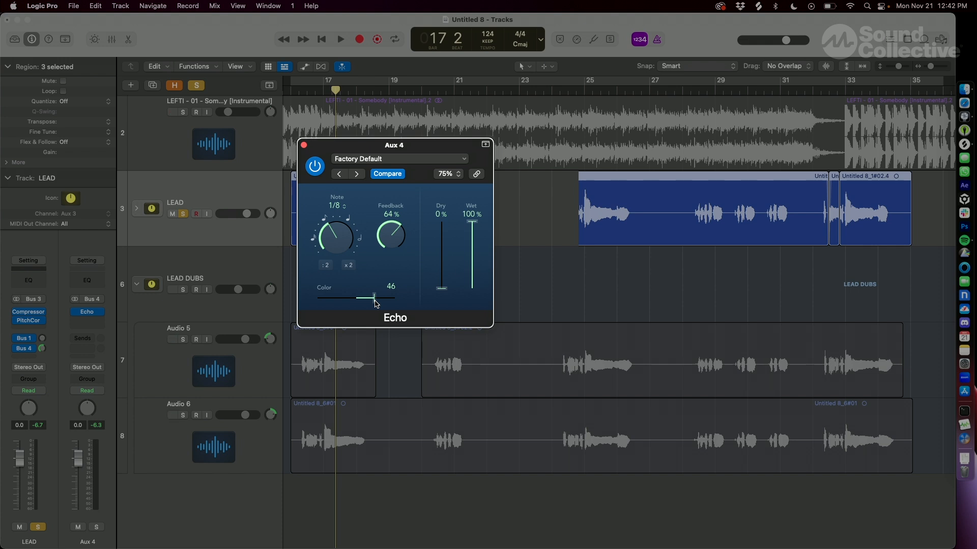
drag(376, 304, 342, 304)
key(space)
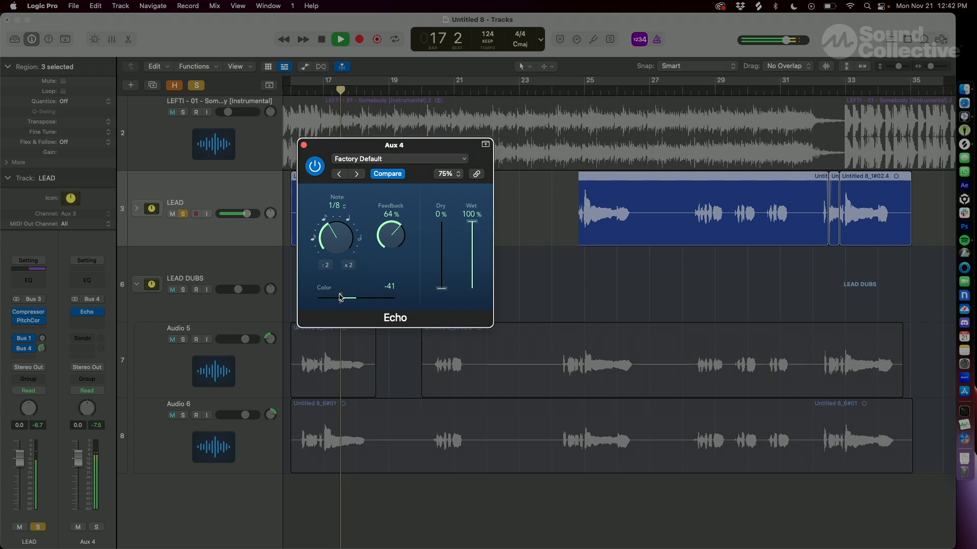
key(space)
alt+click(341, 298)
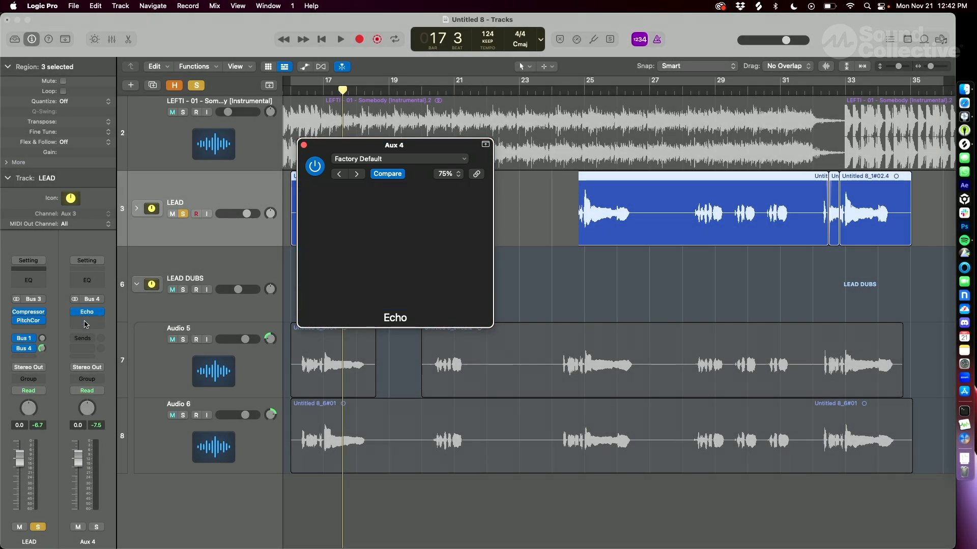
Insert a Channel EQ before the Echo on Aux 4, with a low cut at 187 Hz and a high cut at about 3260 Hz
click(93, 281)
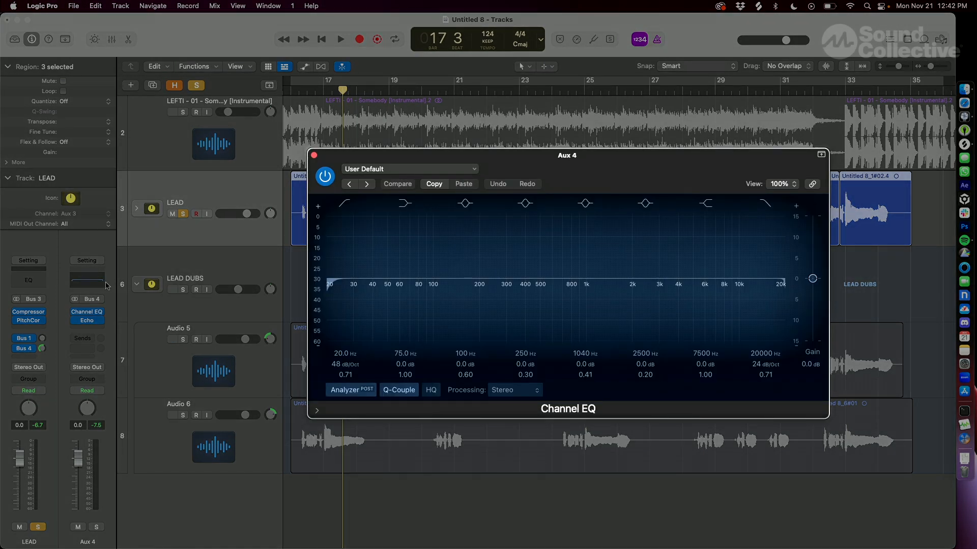
click(191, 194)
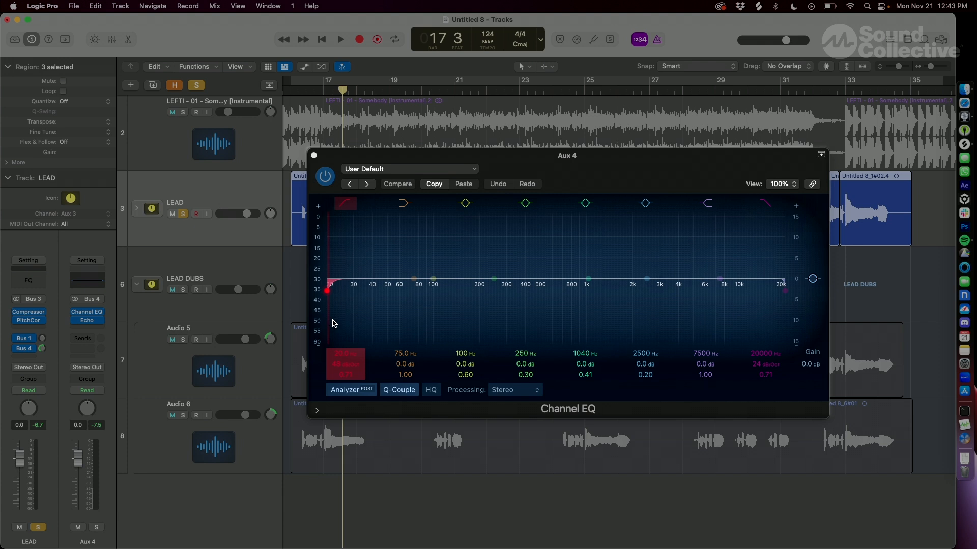
drag(334, 324, 484, 318)
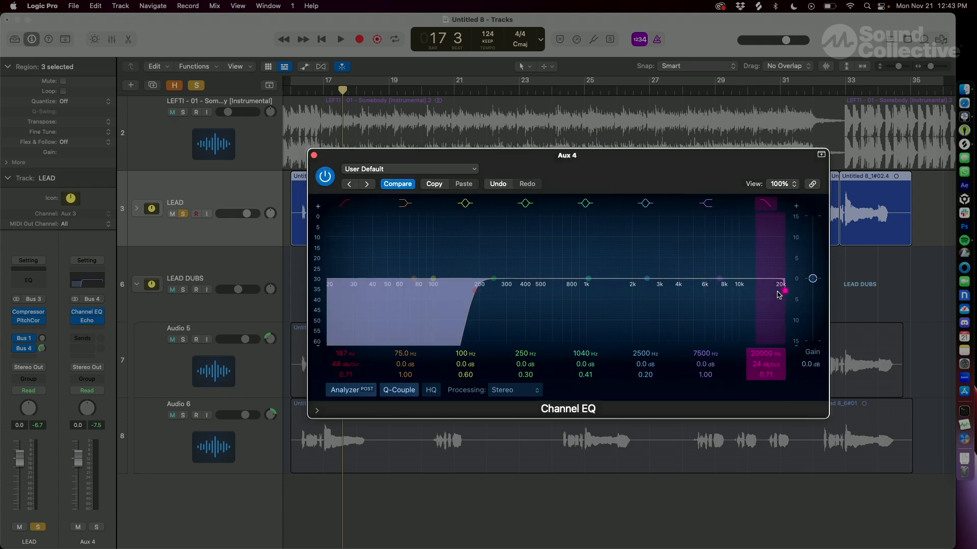
drag(779, 294, 663, 301)
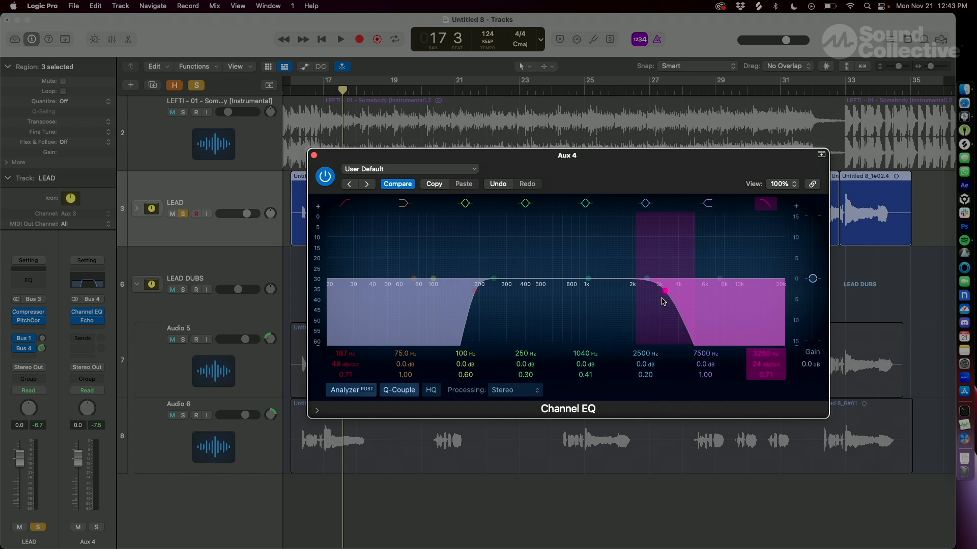
Raise the Channel EQ's low cut to 330 Hz while listening to the filtered echo
key(space)
drag(488, 305, 512, 315)
key(space)
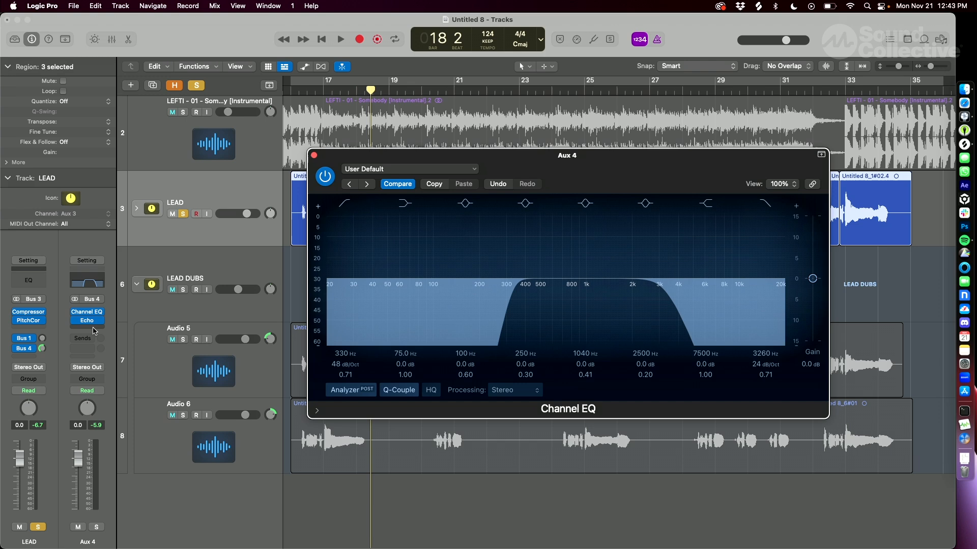
Insert a Tremolo after the Echo on Aux 4 and listen to it at its factory settings
click(87, 329)
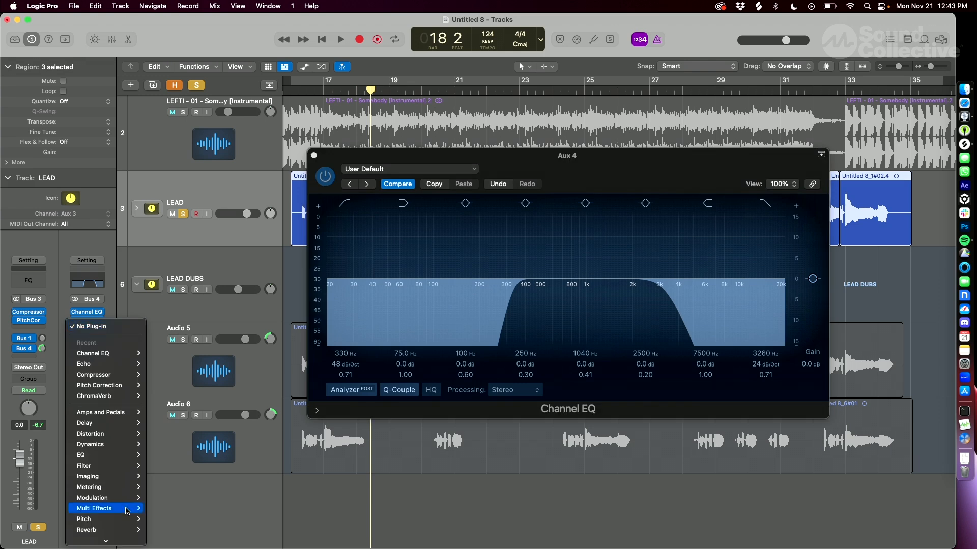
mouse_move(129, 499)
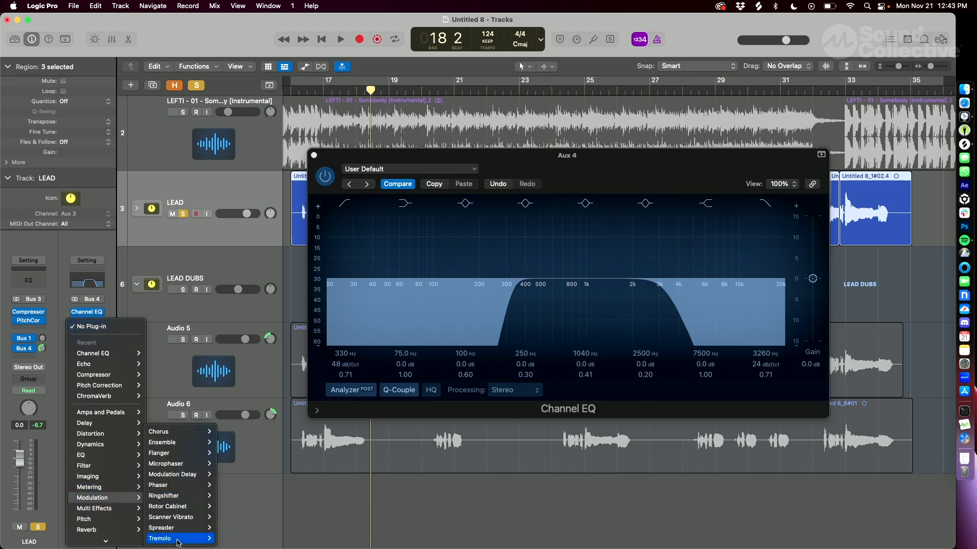
mouse_move(187, 544)
click(228, 528)
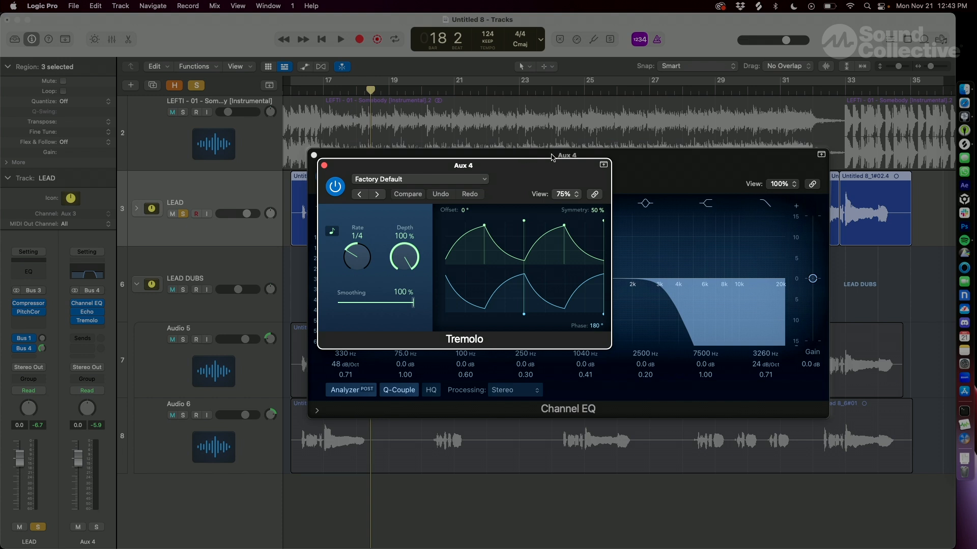
key(space)
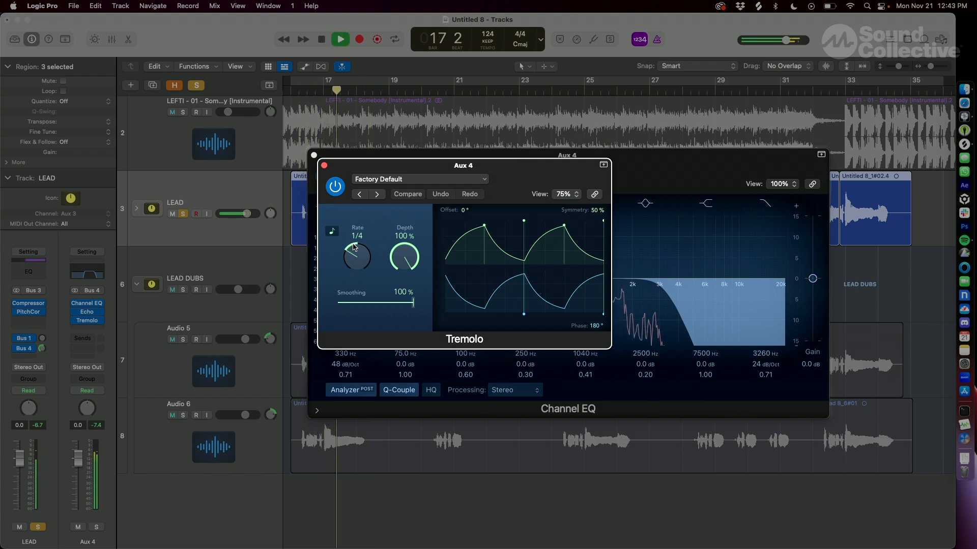
key(space)
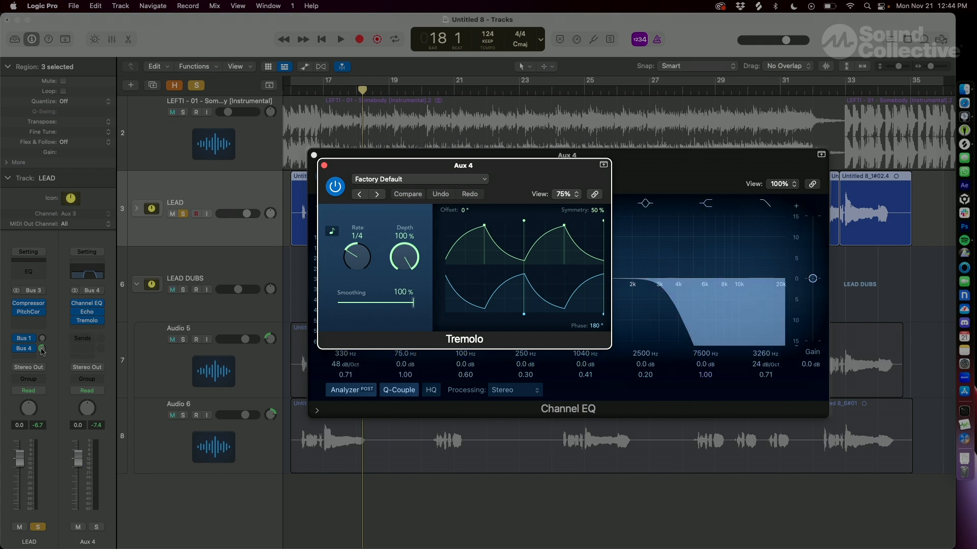
Pull the LEAD stack's Bus 4 send down and bring it back up to a subtle level during playback
click(43, 379)
key(space)
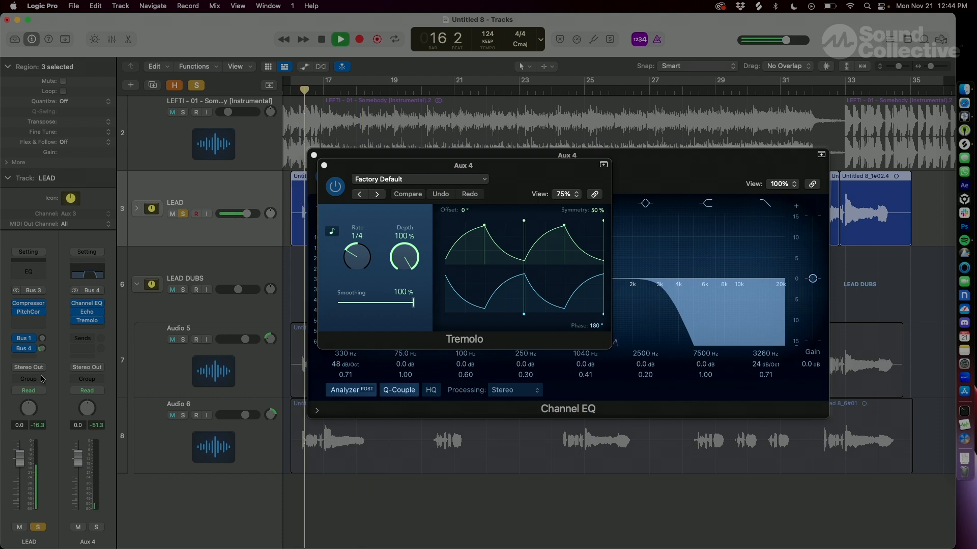
drag(43, 348, 40, 323)
key(space)
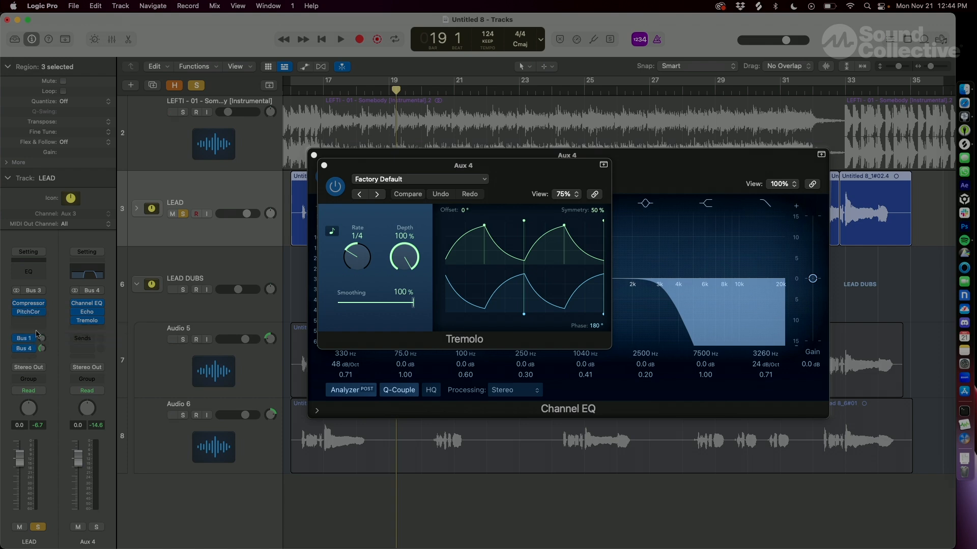
Reassign the LEAD stack's Bus 1 send to Bus 5 and insert a stereo ChromaVerb on Aux 5
click(32, 340)
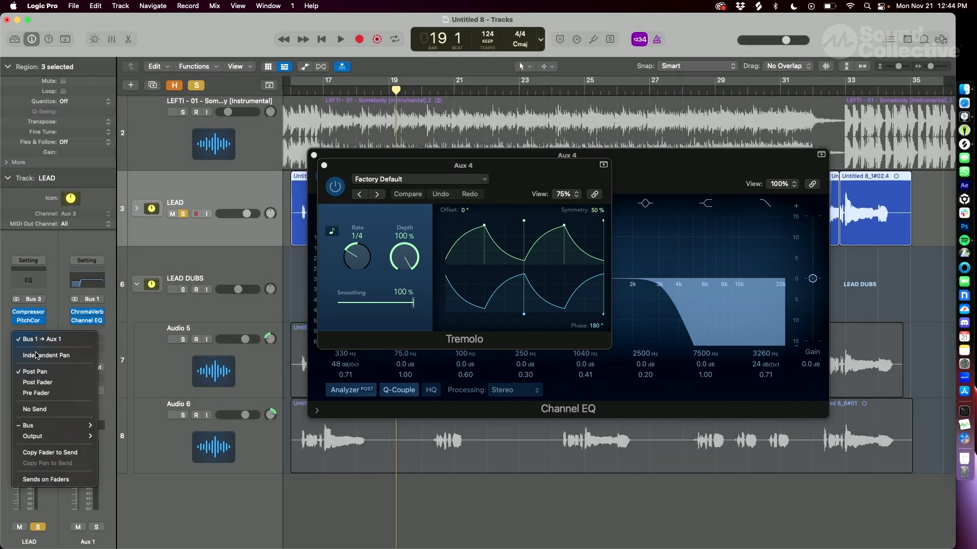
mouse_move(71, 427)
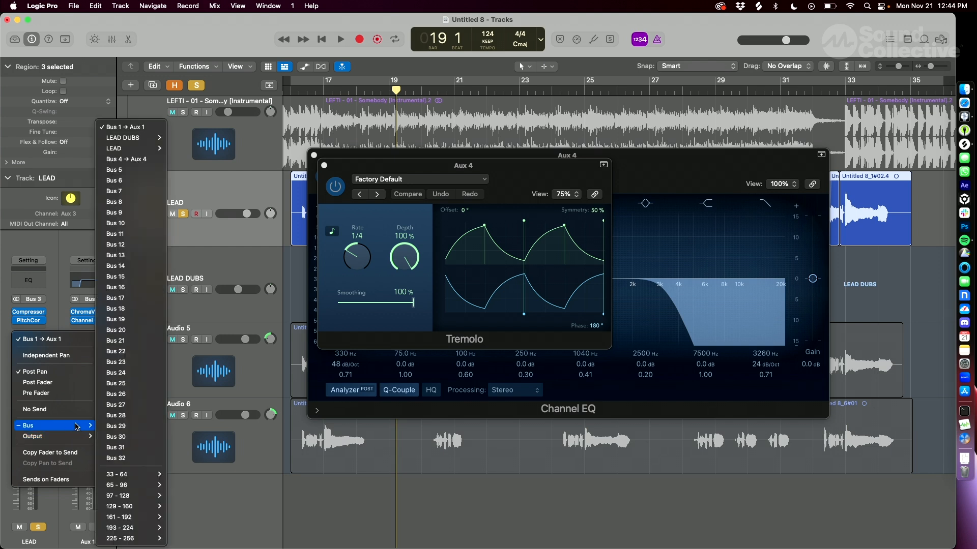
click(148, 171)
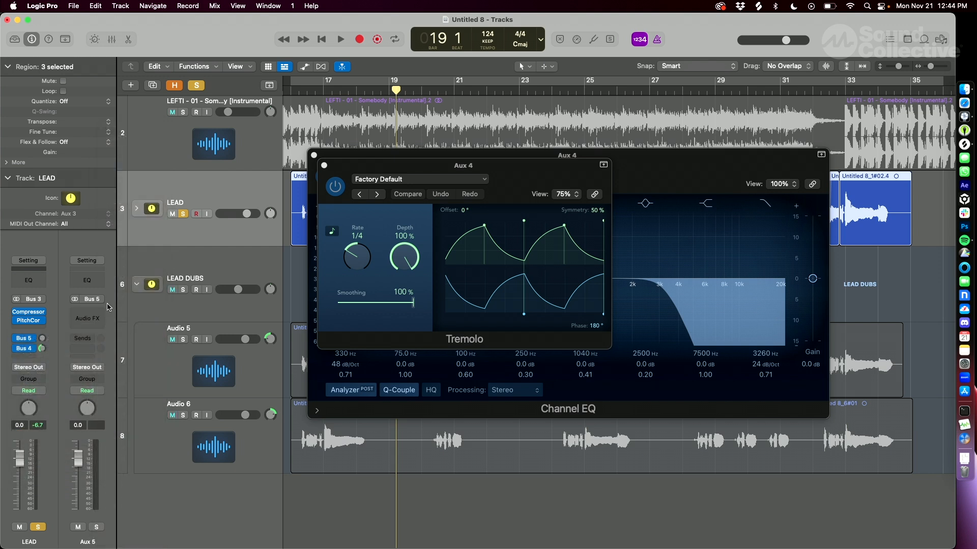
click(96, 312)
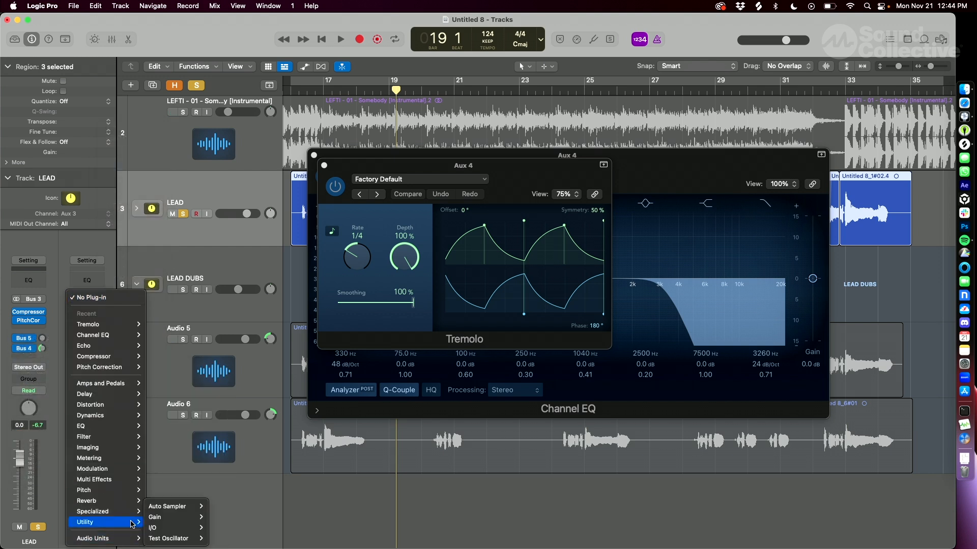
mouse_move(124, 504)
mouse_move(168, 501)
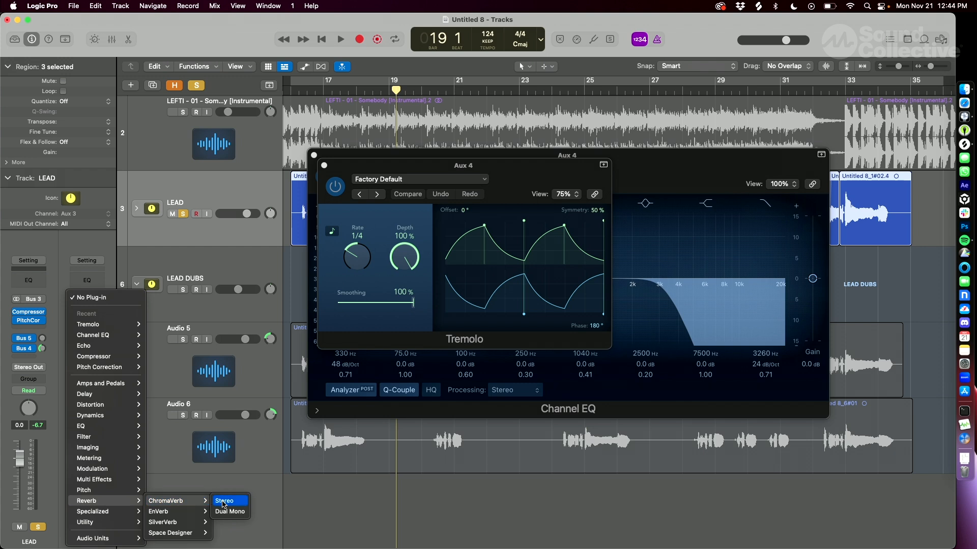
click(225, 502)
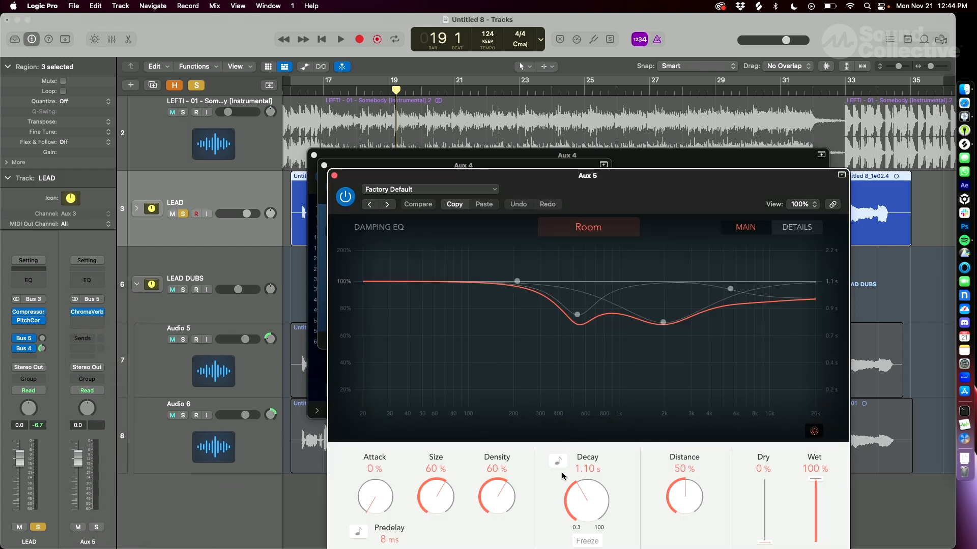
Set ChromaVerb's decay to 4.30 s and reshape its damping EQ, raising both upper bands and cutting the low shelf to 0.10 x at 192 Hz
drag(564, 477, 573, 463)
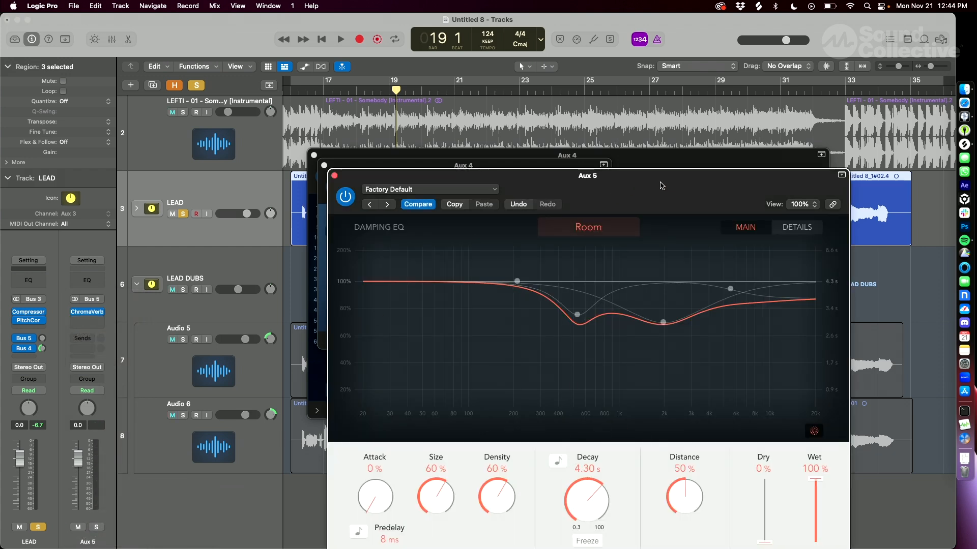
drag(660, 185, 573, 120)
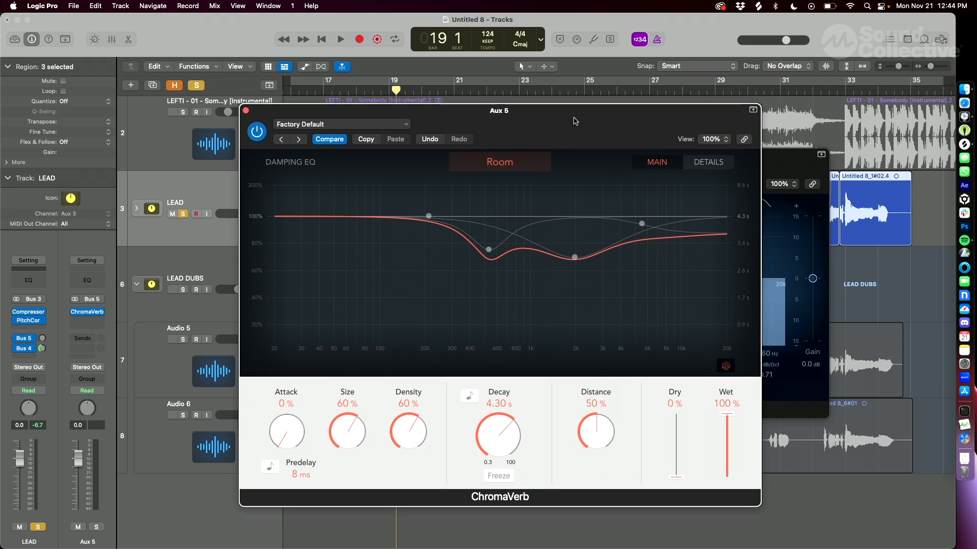
drag(643, 222, 641, 212)
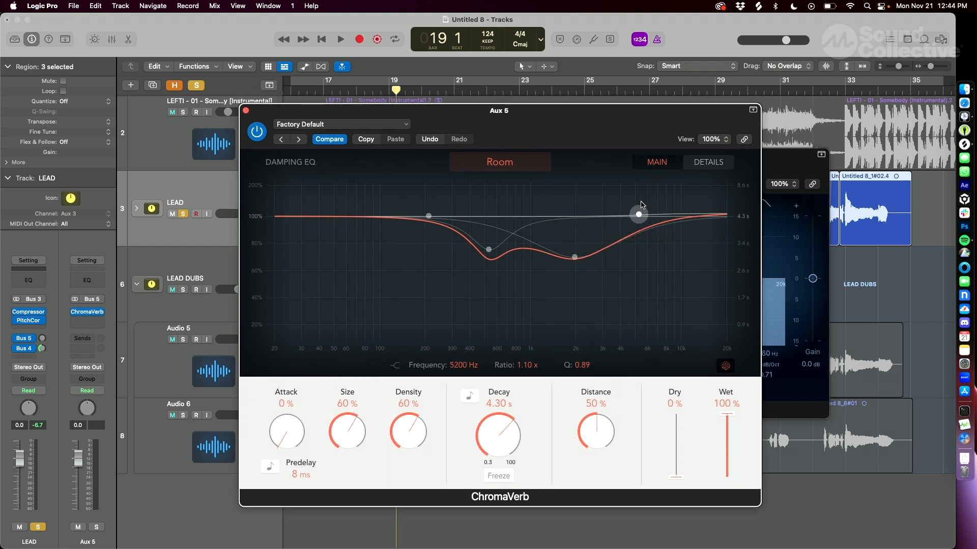
drag(576, 258, 572, 223)
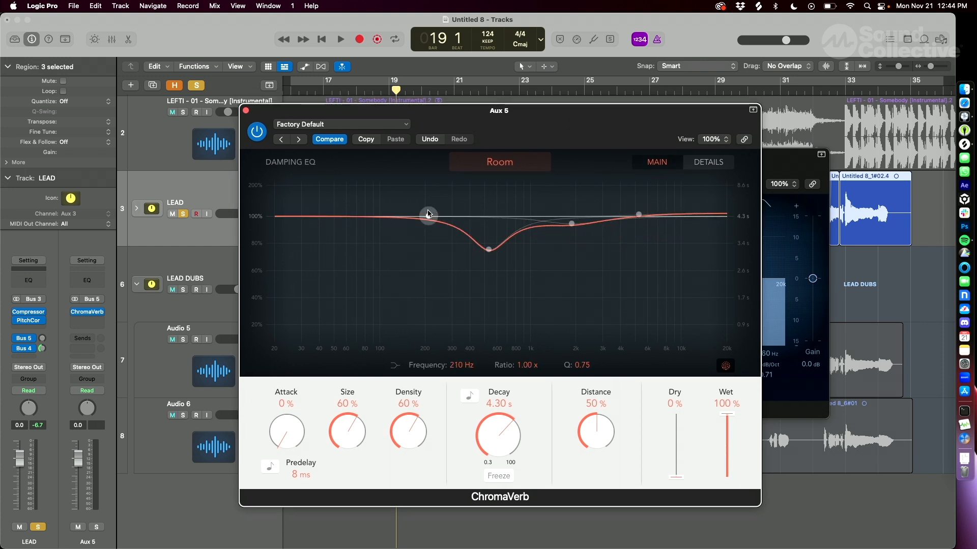
drag(429, 214, 424, 338)
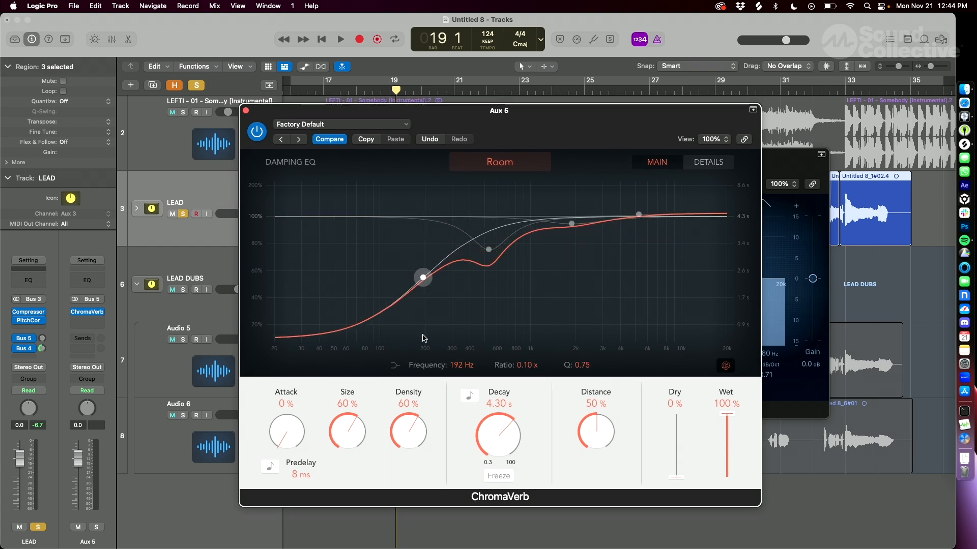
click(246, 115)
Listen to the new reverb on the soloed LEAD vocal and close the Aux 4 Tremolo and Channel EQ windows
key(space)
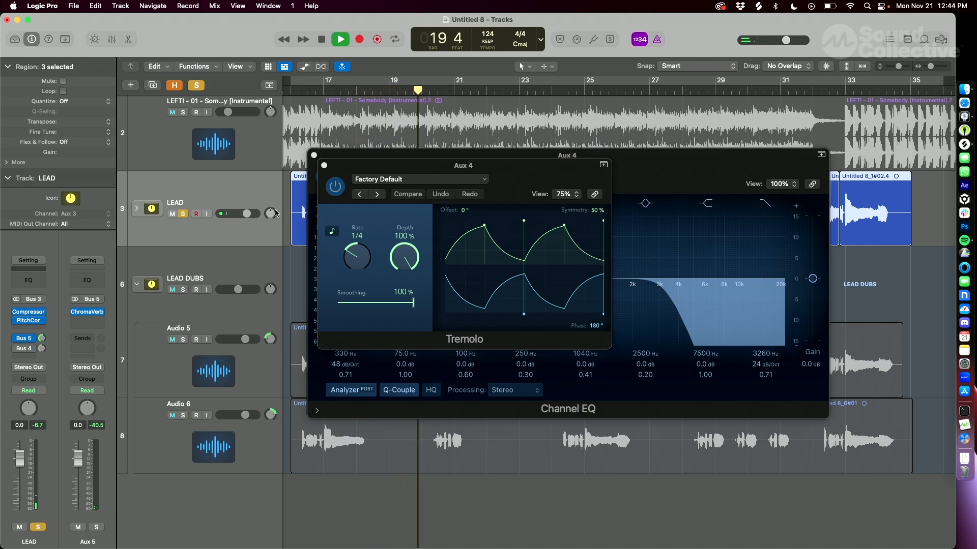
click(324, 165)
click(313, 155)
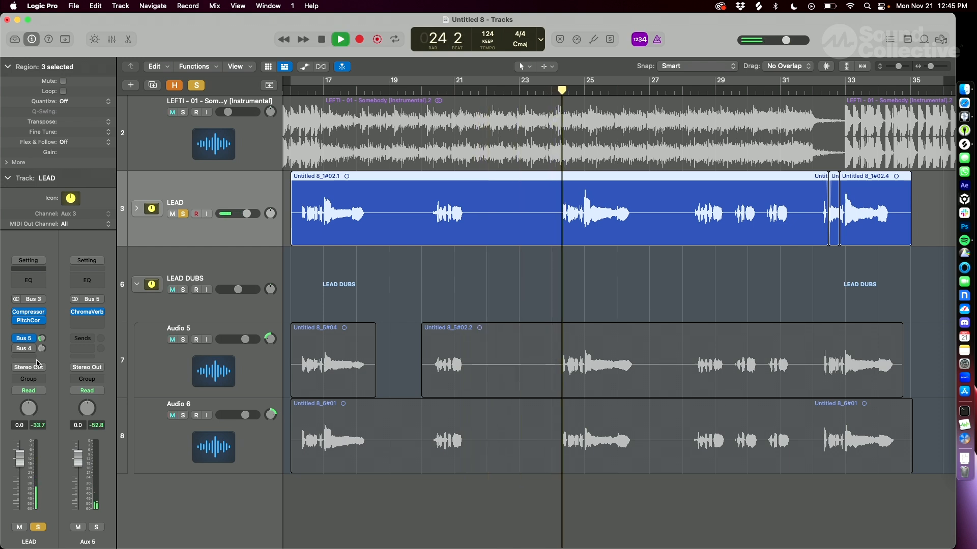
key(space)
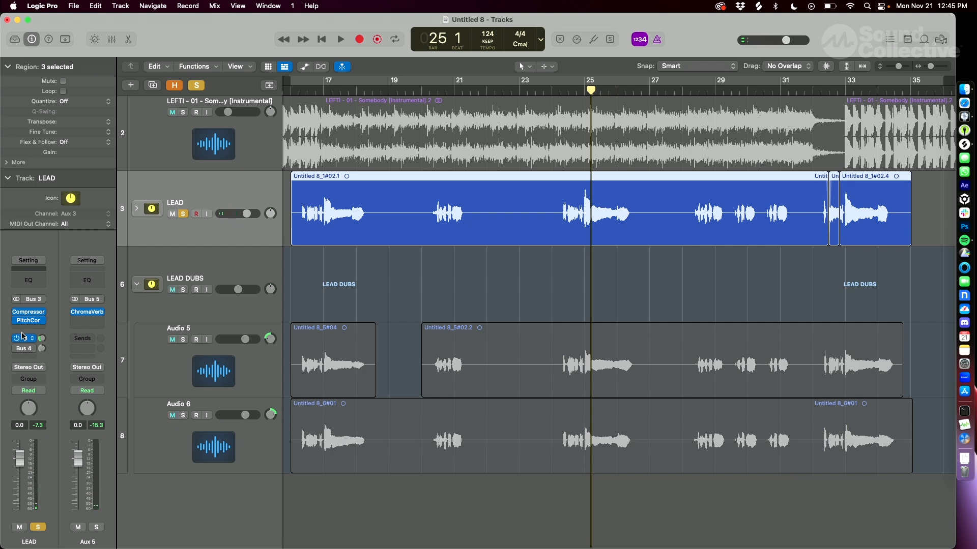
Insert a stereo Gain plug-in after ChromaVerb on Aux 5 and invert the right channel's phase
click(99, 324)
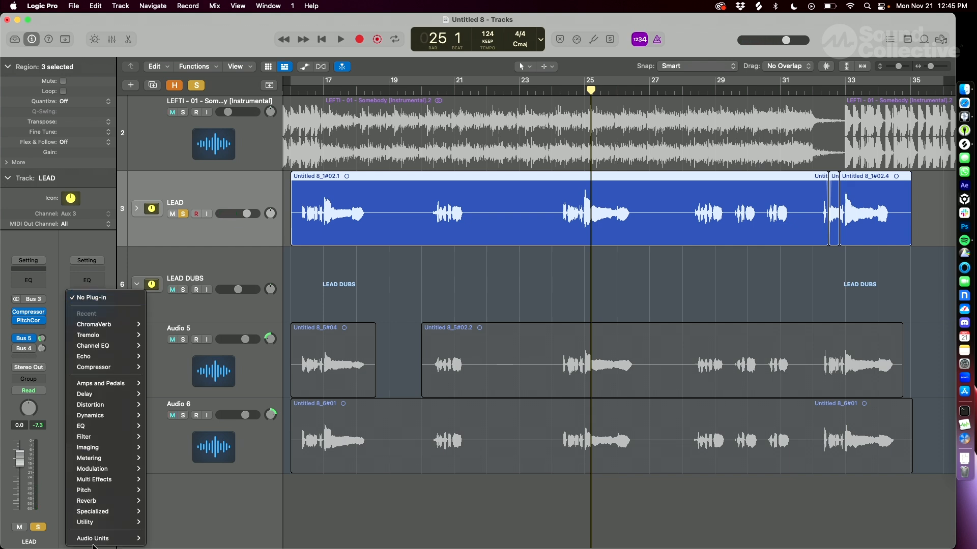
mouse_move(104, 524)
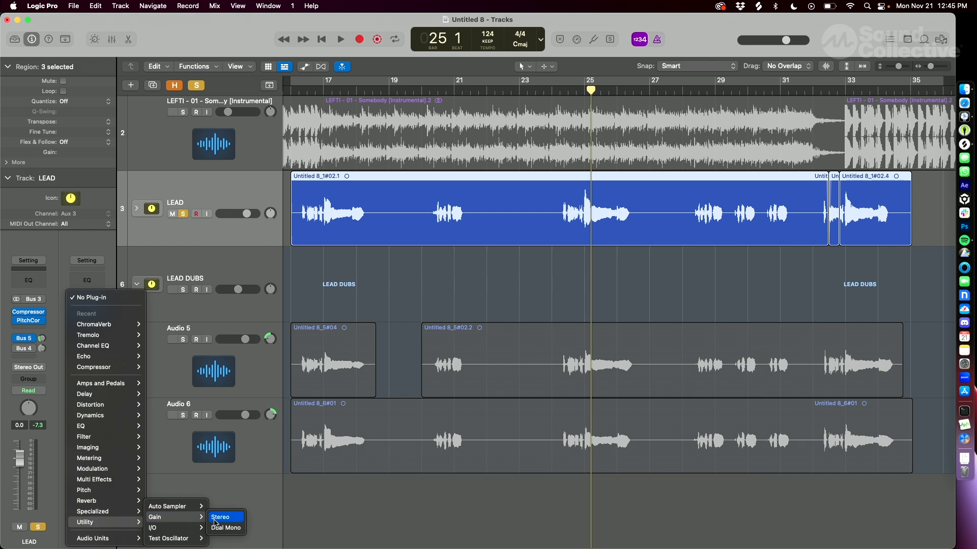
click(215, 522)
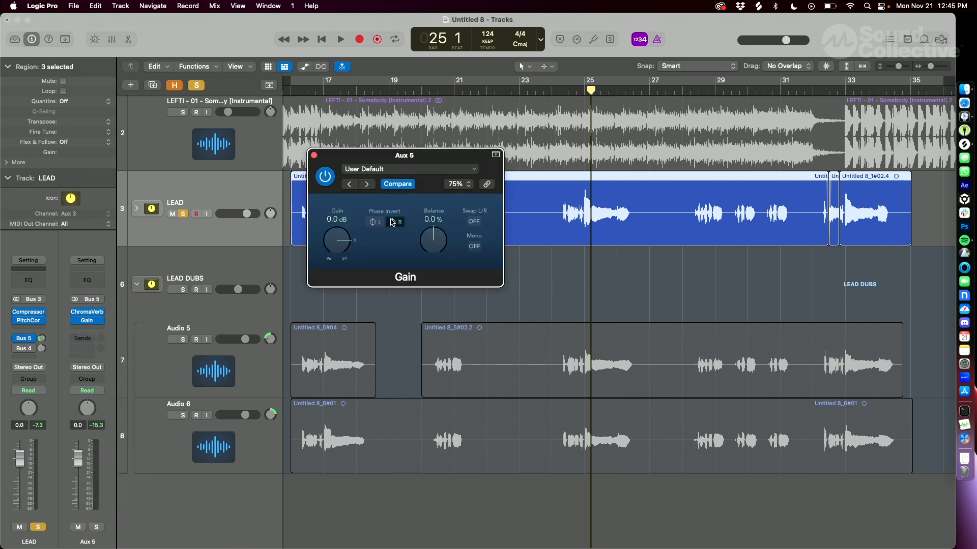
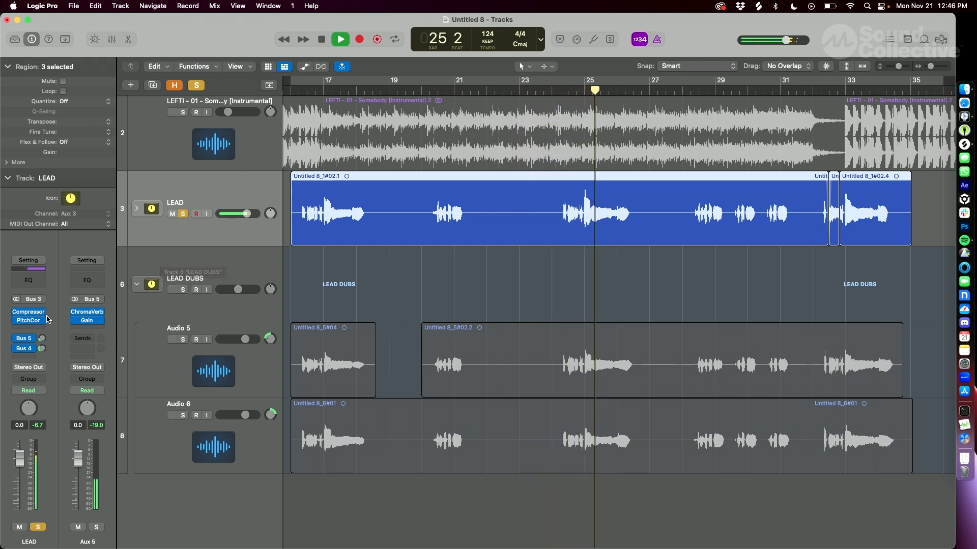
Adjust the LEAD stack's Bus 5 send during playback, and take LEAD out of solo to hear it with the instrumental
drag(41, 338, 41, 347)
key(space)
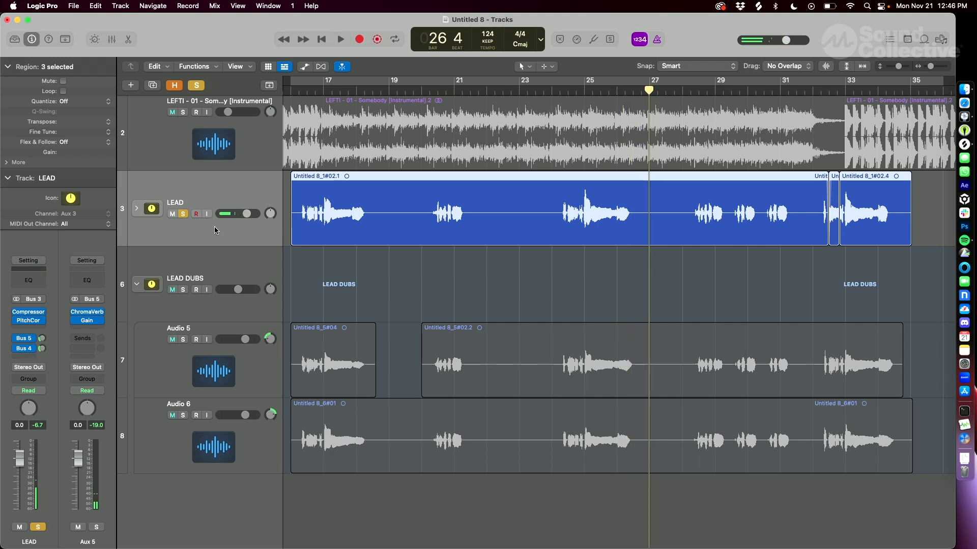
click(183, 214)
key(shift+space)
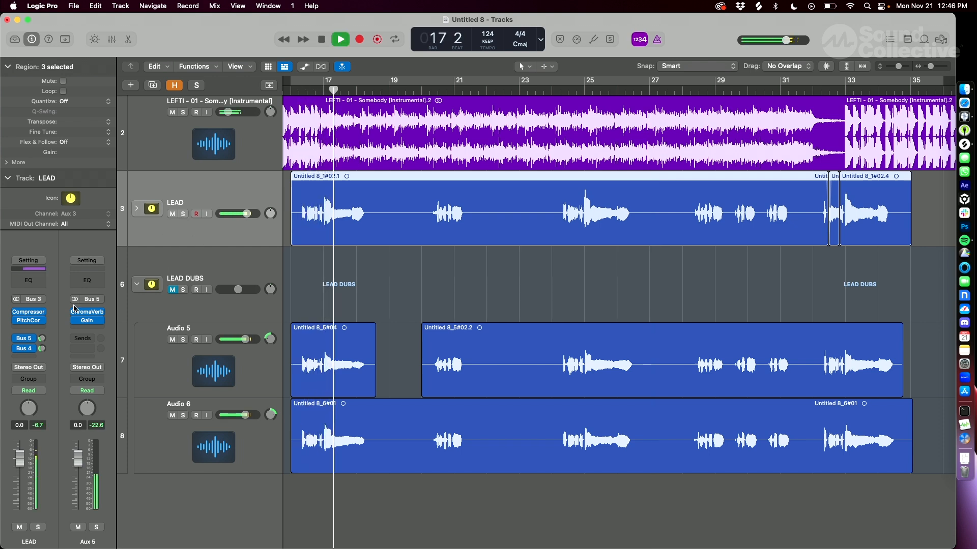
key(space)
Balance the LEAD stack's Bus 5 and Bus 4 sends against the full mix, ending with Bus 4 at about -15.1 dB
click(42, 350)
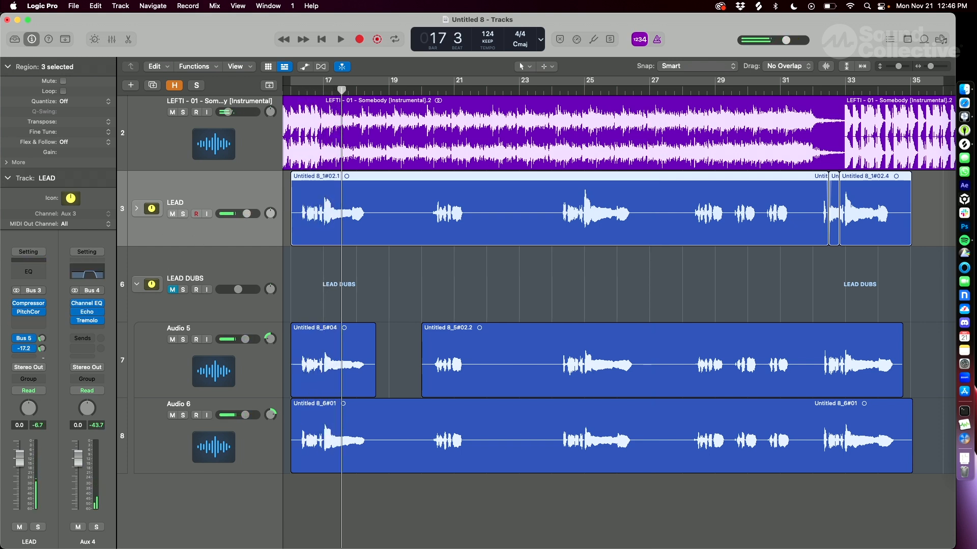
drag(43, 350, 43, 351)
key(shift+space)
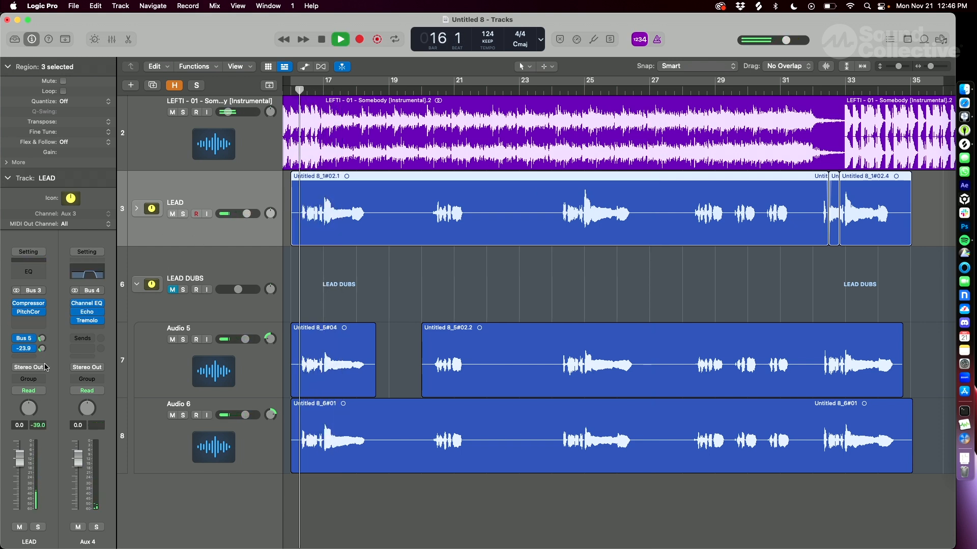
click(42, 339)
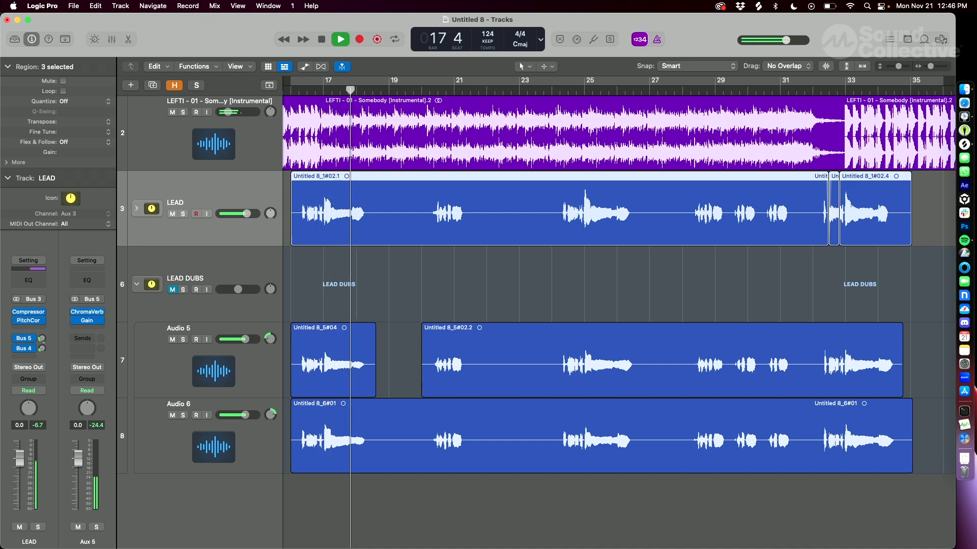
drag(43, 340, 43, 343)
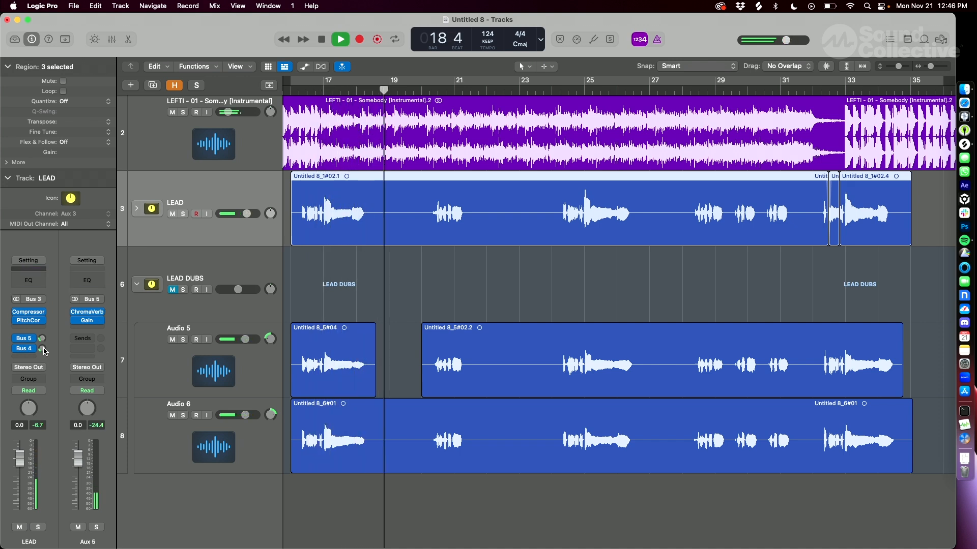
click(43, 349)
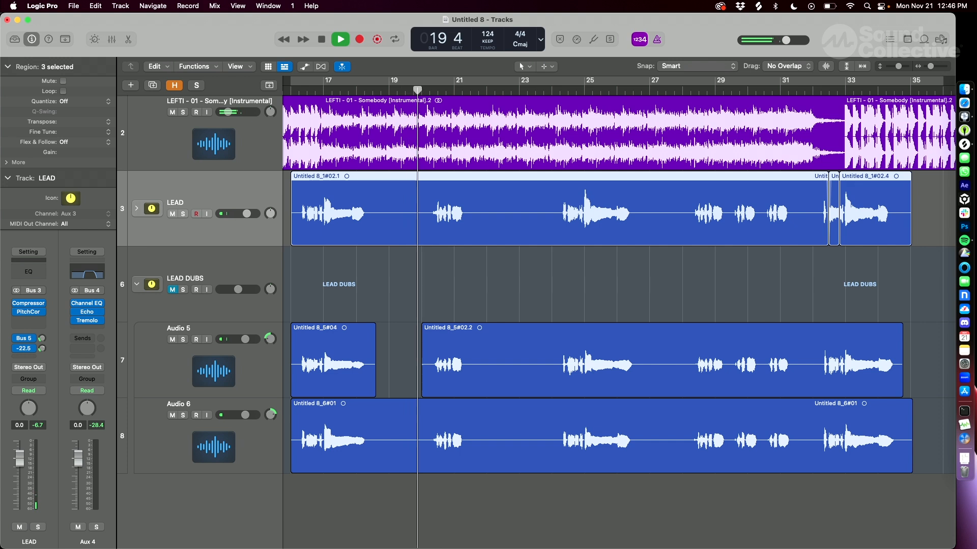
click(43, 349)
drag(43, 347, 42, 339)
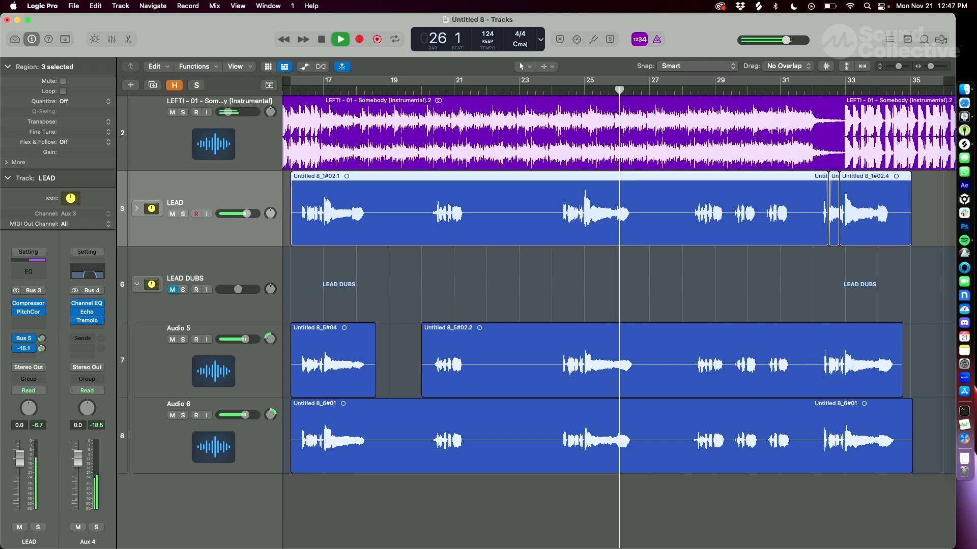
key(space)
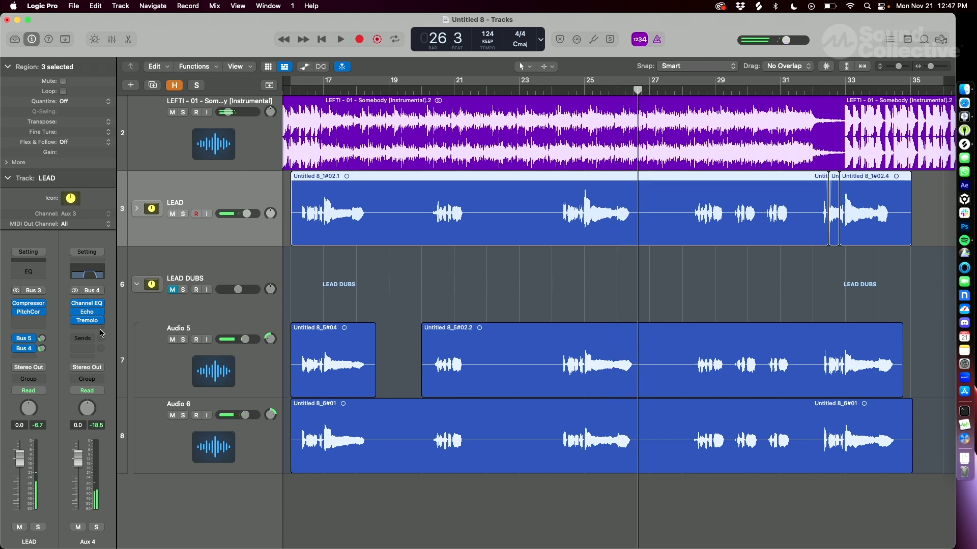
Add a Bus 6 send to the LEAD stack and insert a Compressor on Aux 6
click(28, 358)
mouse_move(49, 372)
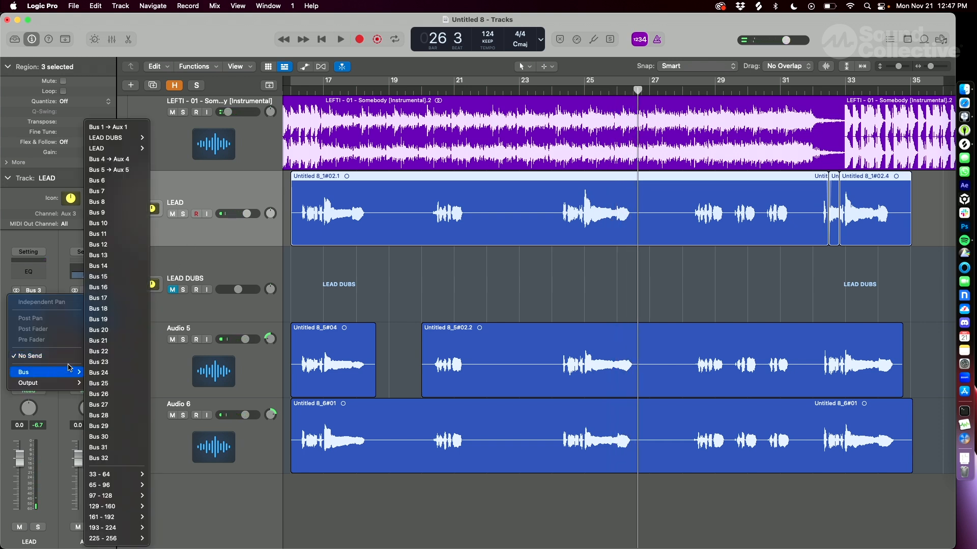
click(131, 181)
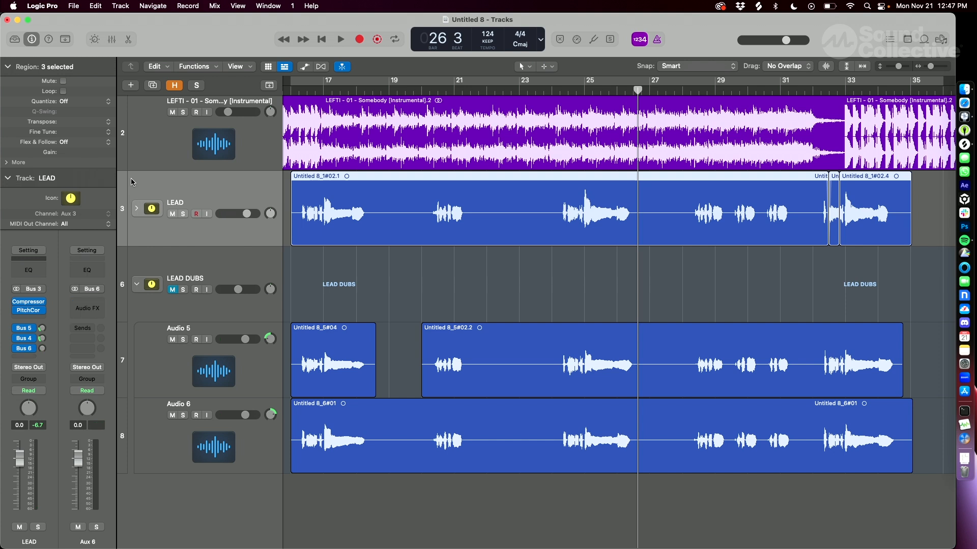
click(85, 259)
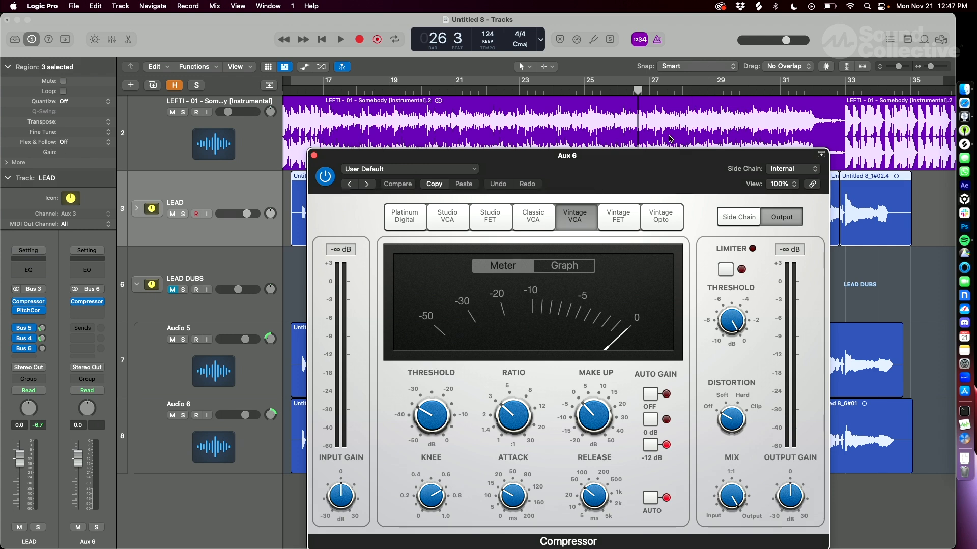
Give the Aux 6 Compressor a slower attack and the fastest release, and switch its circuit type to Vintage Opto
drag(661, 165, 664, 41)
drag(521, 379, 515, 330)
drag(595, 376, 604, 522)
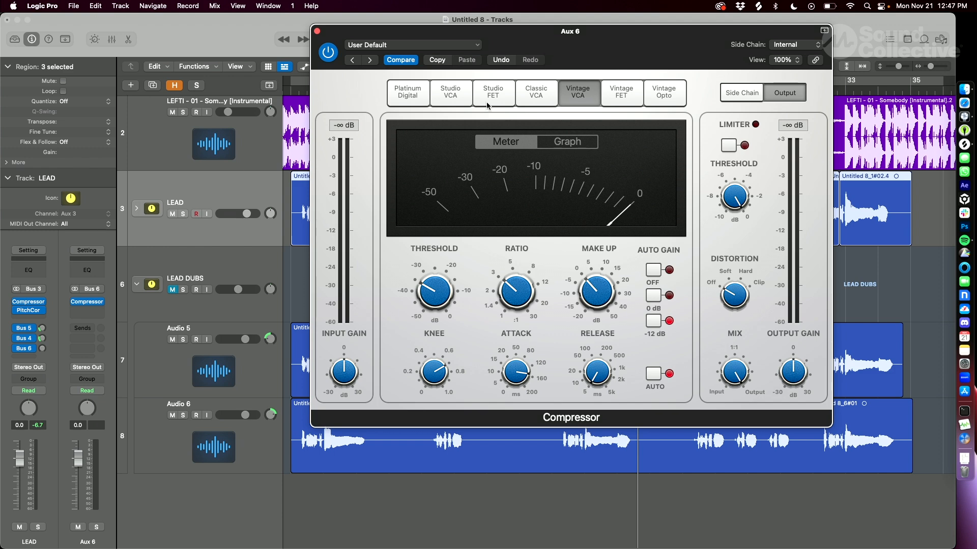
click(662, 92)
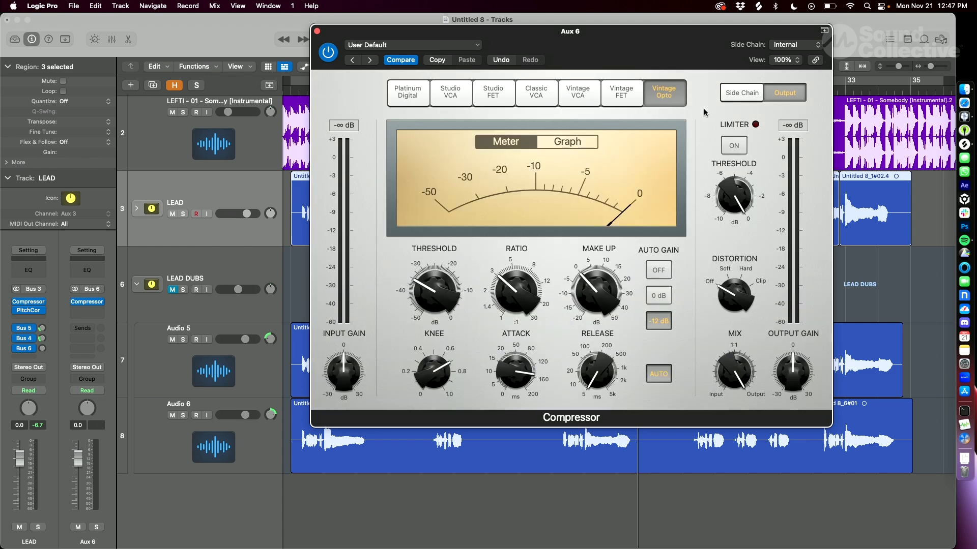
Set the Compressor's threshold to -42.0 dB, raise its ratio and turn auto gain off, checking it during full-mix playback
mouse_move(515, 390)
mouse_move(438, 302)
drag(424, 293, 411, 313)
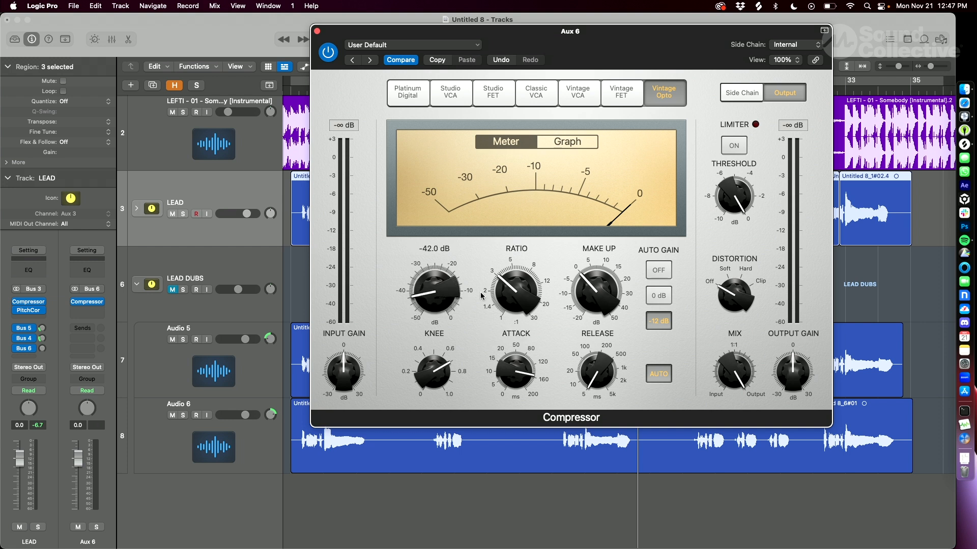
drag(481, 296, 505, 223)
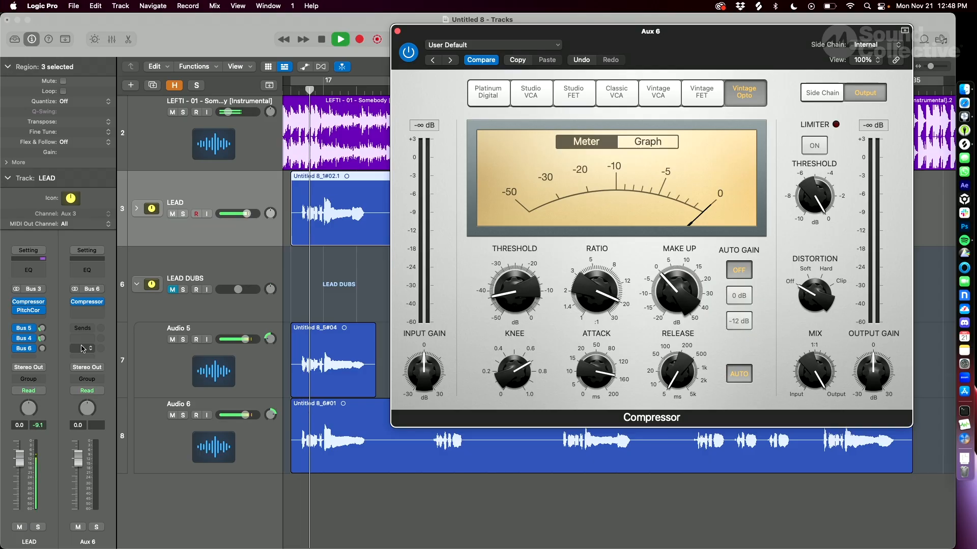
click(35, 313)
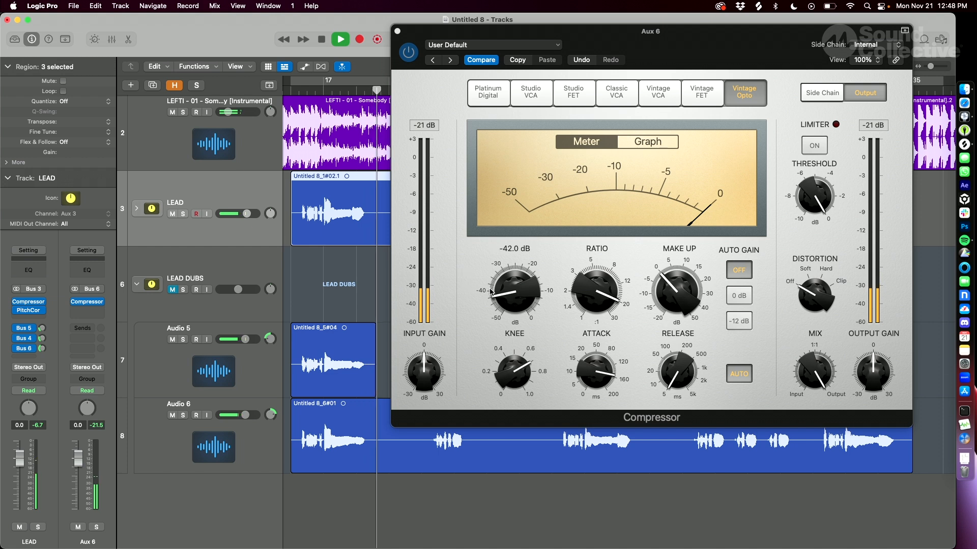
Set the Aux 6 Compressor's threshold to -50 dB and its ratio to 30:1, comparing the vocal with the LEAD stack's Bus 6 send off and on
drag(490, 292, 513, 338)
drag(600, 285, 617, 172)
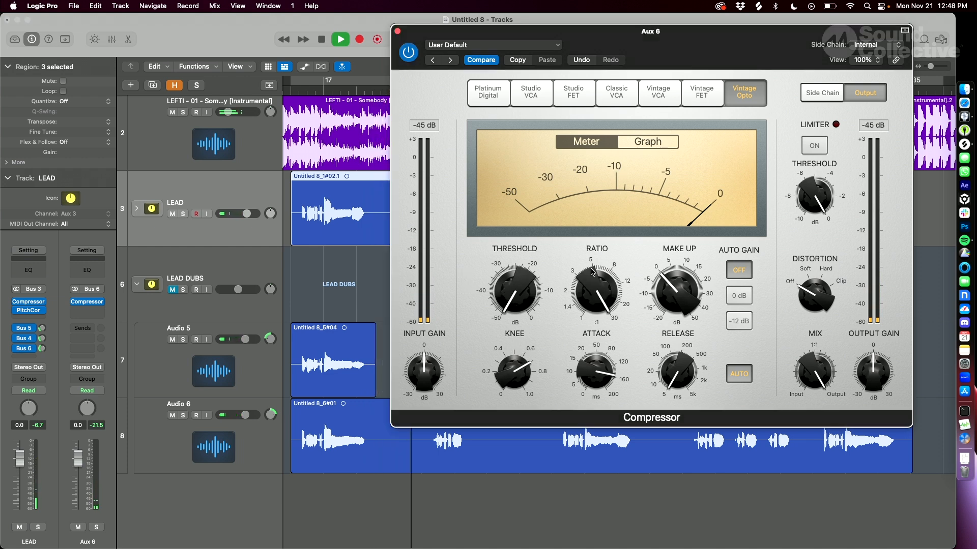
drag(763, 59, 694, 57)
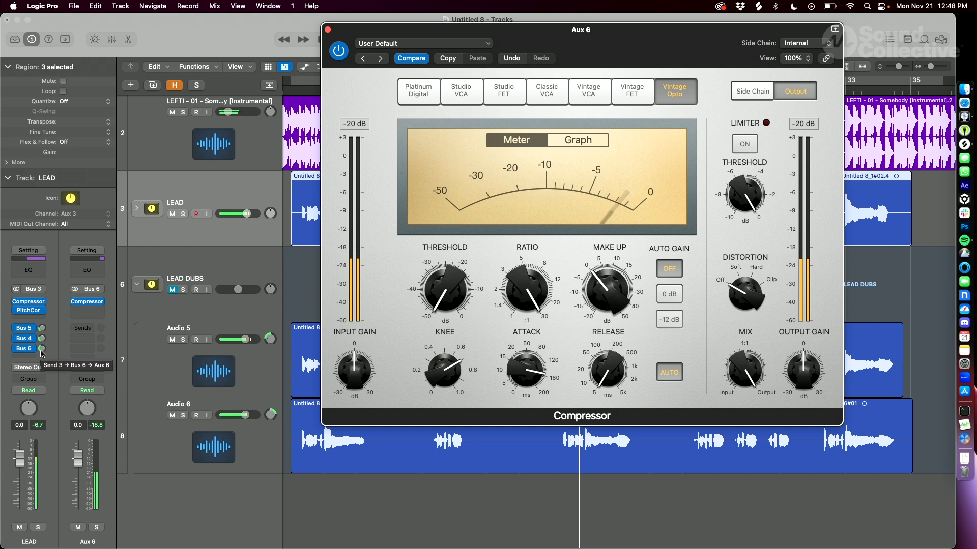
click(18, 350)
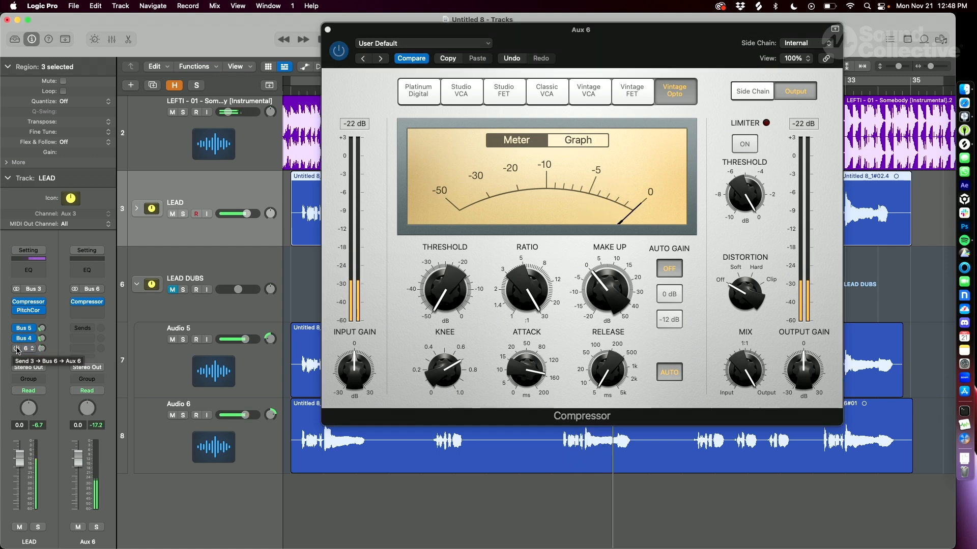
click(18, 349)
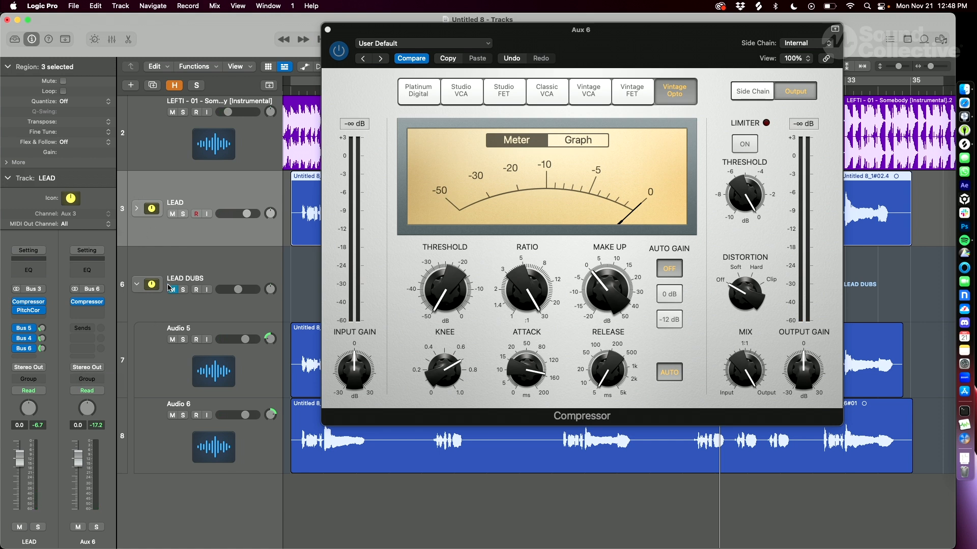
Unmute and select the LEAD DUBS stack and show the Mixer
click(186, 270)
click(137, 285)
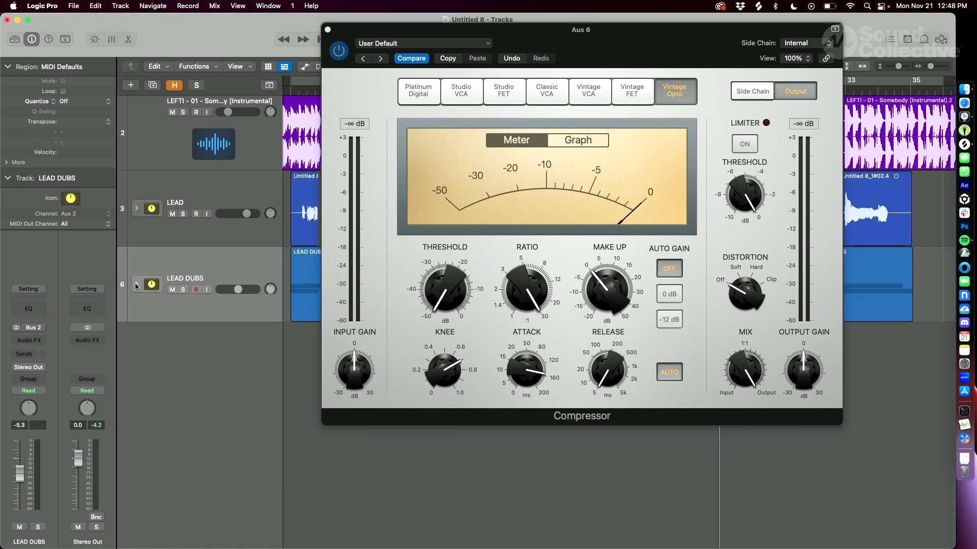
click(191, 265)
click(137, 282)
key(x)
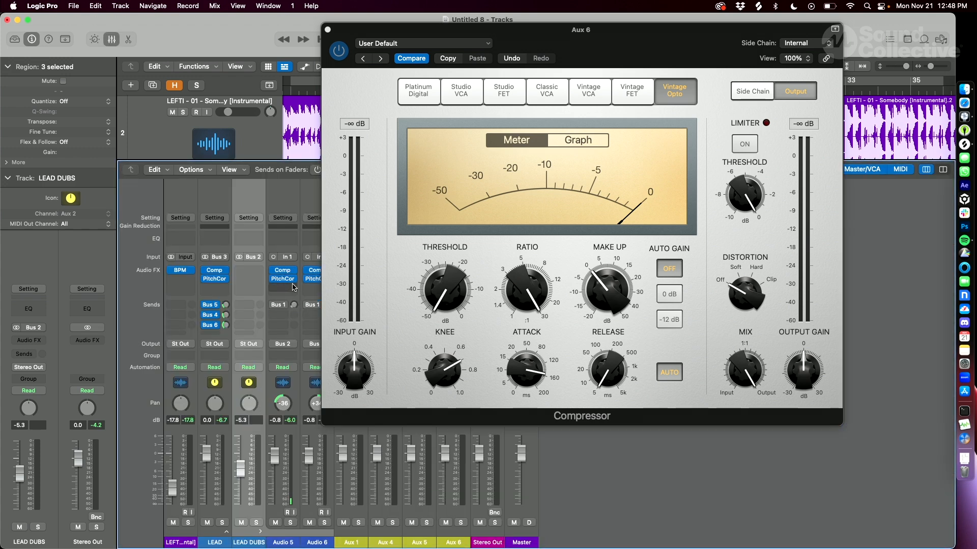
Move the Compressor from Audio 5 onto the LEAD DUBS channel strip and remove the Compressor from Audio 6
mouse_move(294, 283)
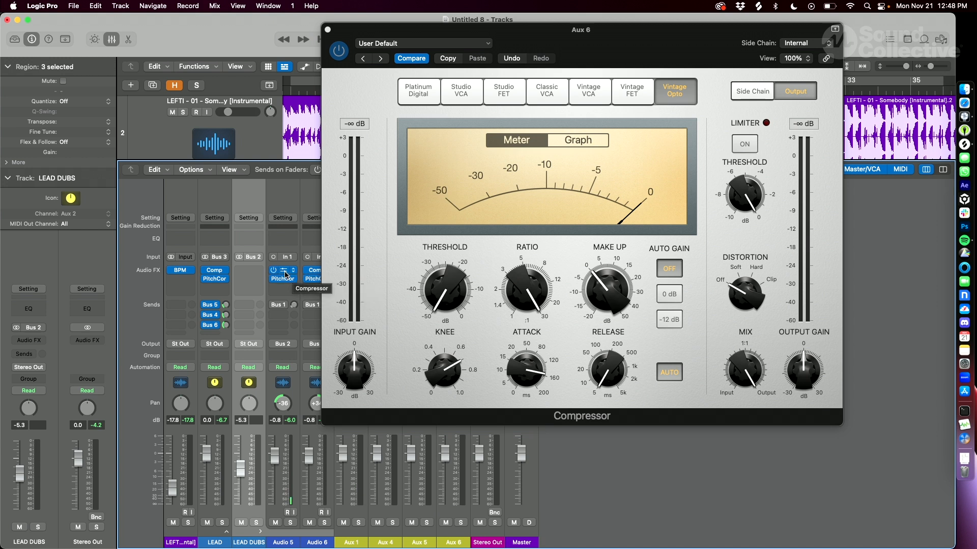
drag(284, 273, 248, 272)
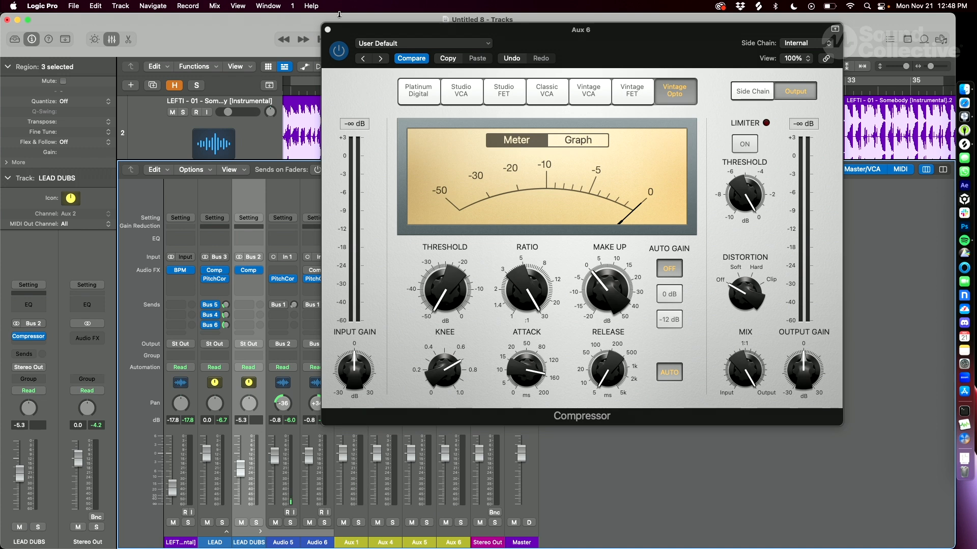
click(327, 30)
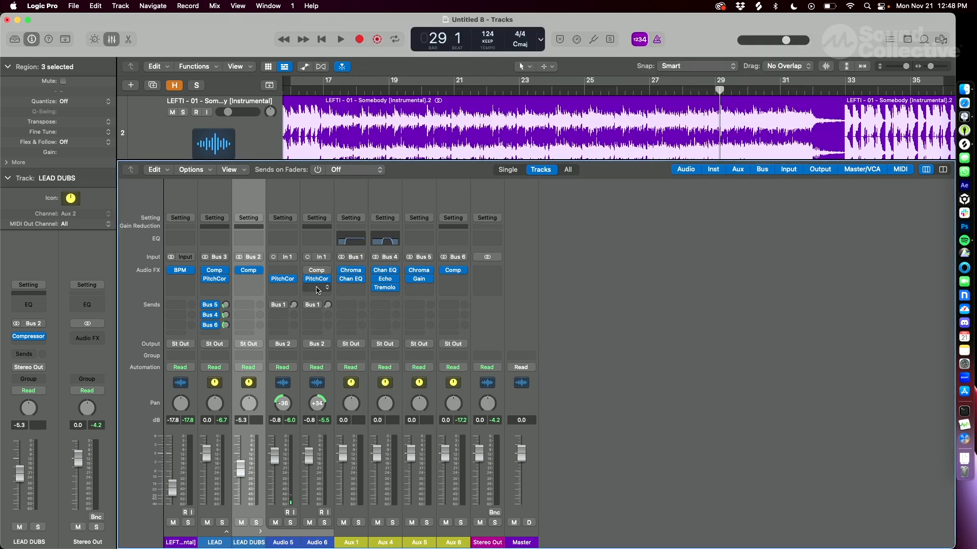
click(326, 270)
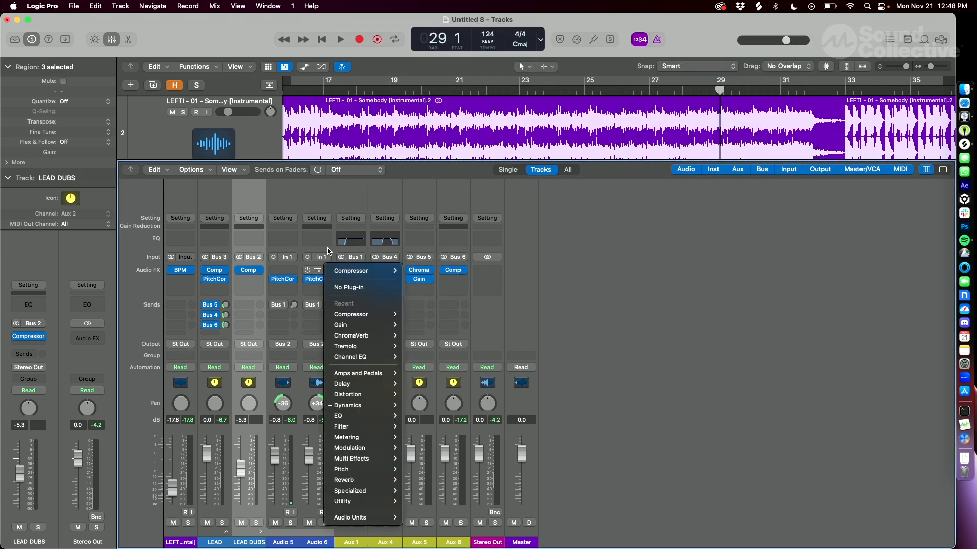
click(344, 291)
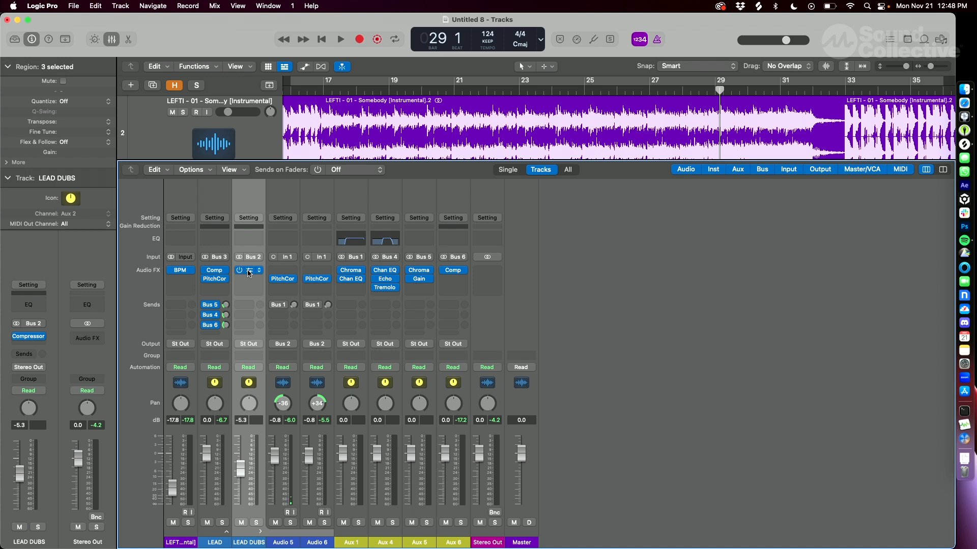
Solo the LEAD DUBS stack and check its Compressor's gain reduction during playback
click(249, 273)
click(256, 523)
key(space)
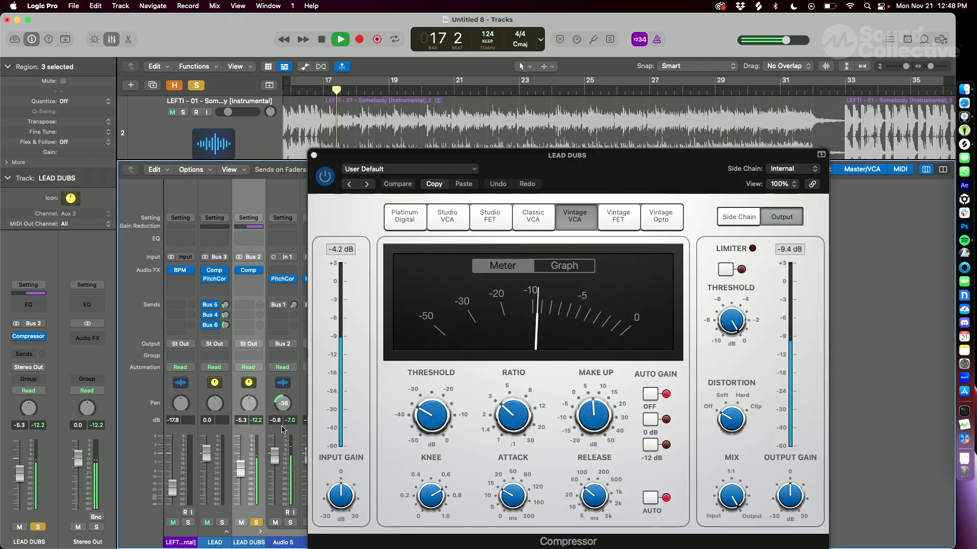
click(314, 155)
key(space)
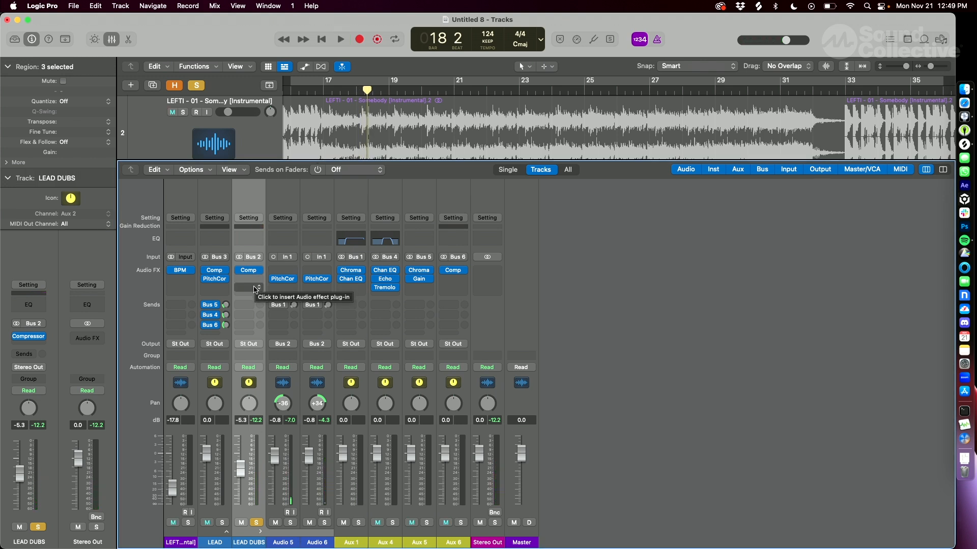
Add a send to Bus 1 on the LEAD DUBS stack
click(251, 308)
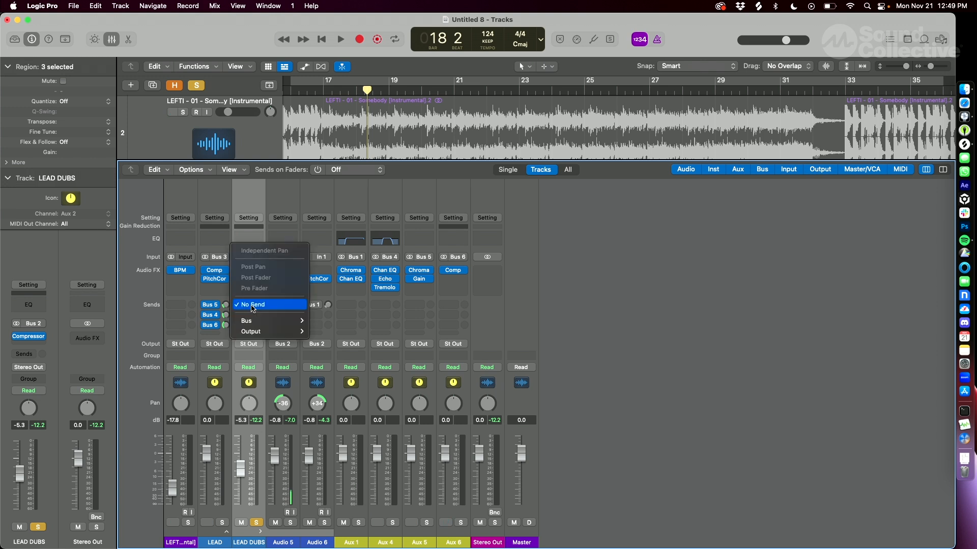
mouse_move(248, 320)
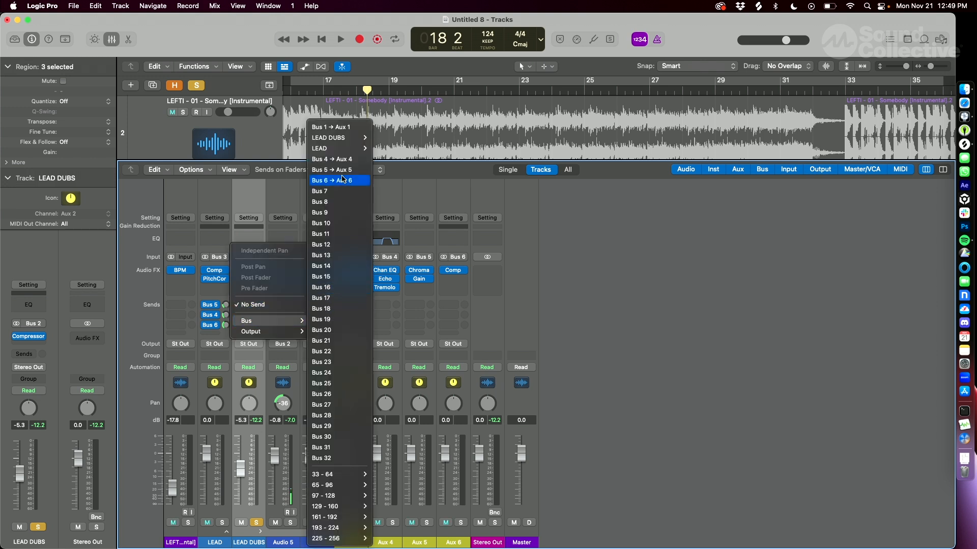
click(344, 129)
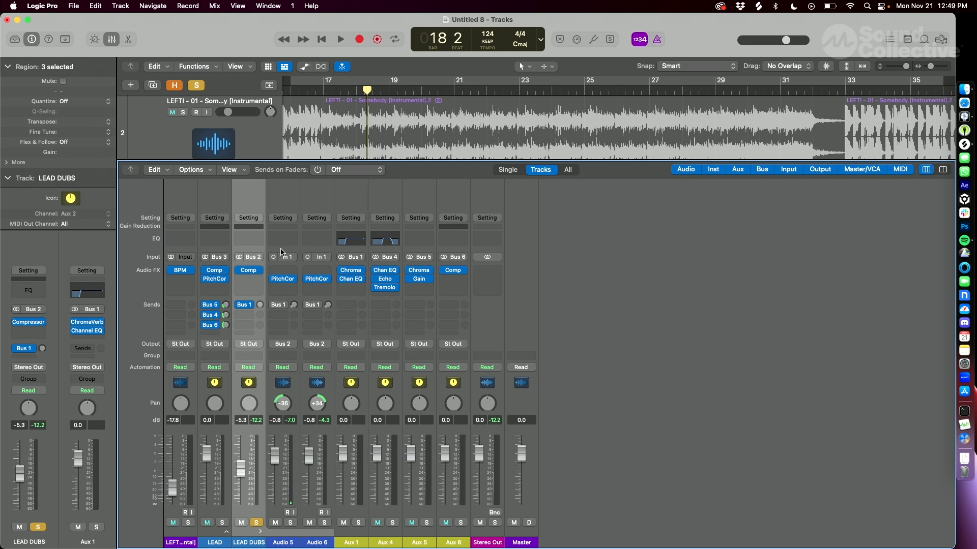
With the LEAD stack also soloed, raise the LEAD DUBS Bus 1 send level and set its fader to -3.9 dB during playback
click(224, 530)
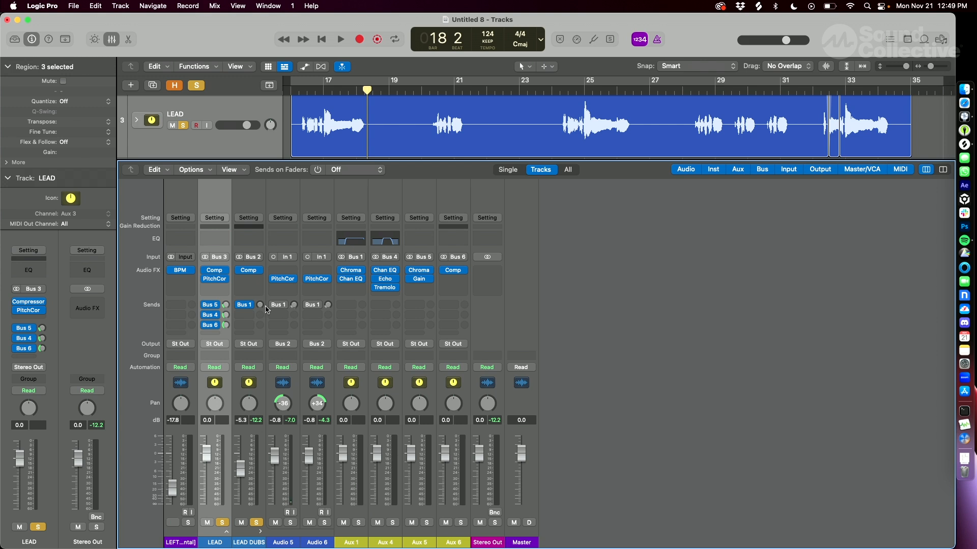
key(space)
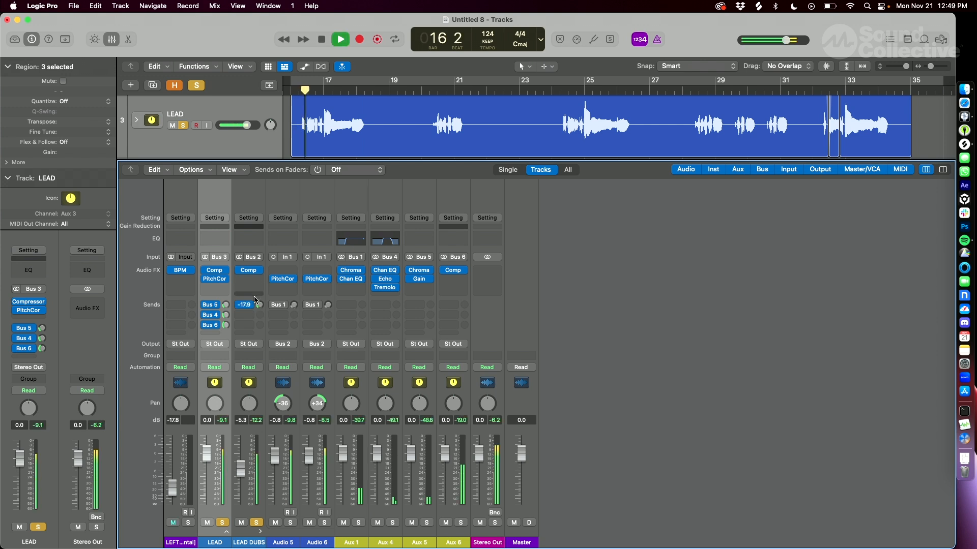
drag(261, 306, 255, 298)
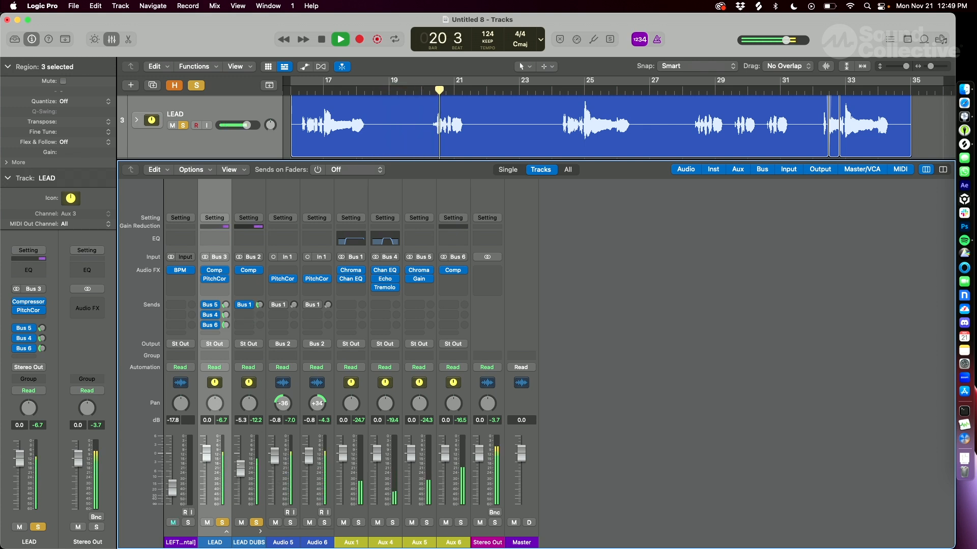
drag(243, 476, 243, 470)
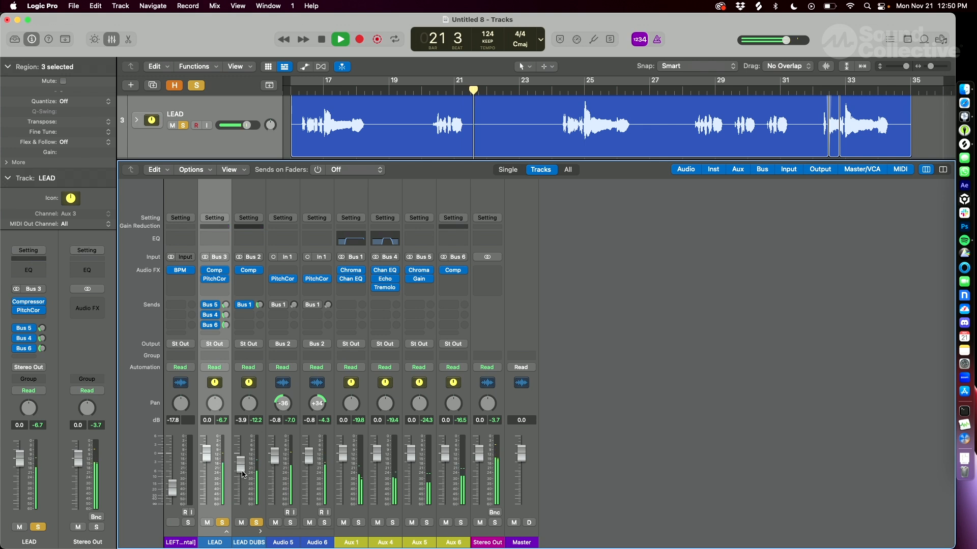
key(space)
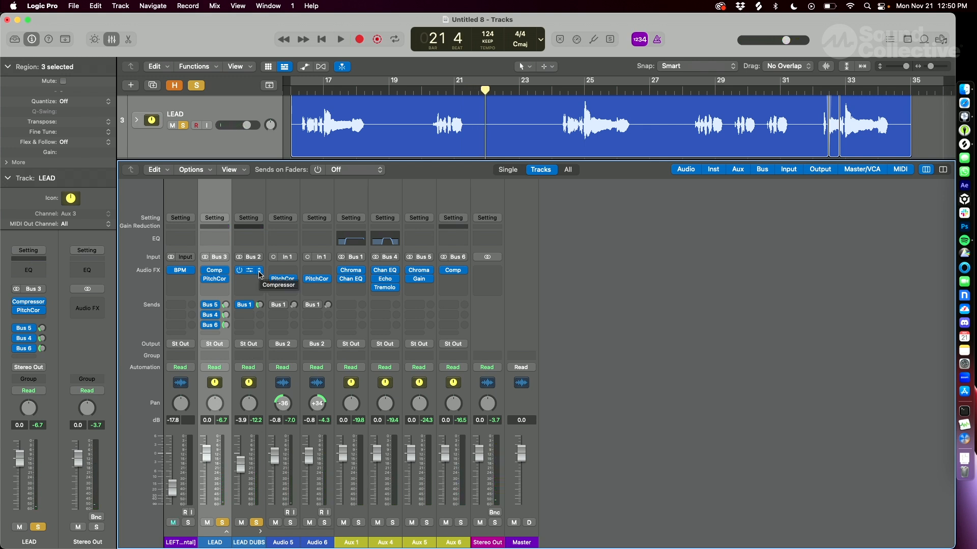
Switch the LEAD DUBS Compressor to its Stereo version and play both soloed vocal stacks from the start
click(260, 274)
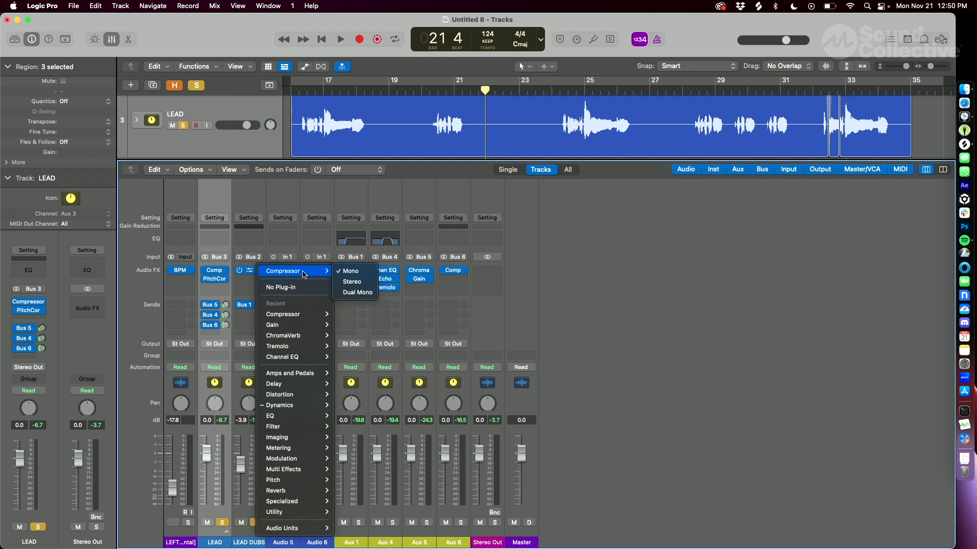
click(354, 282)
key(space)
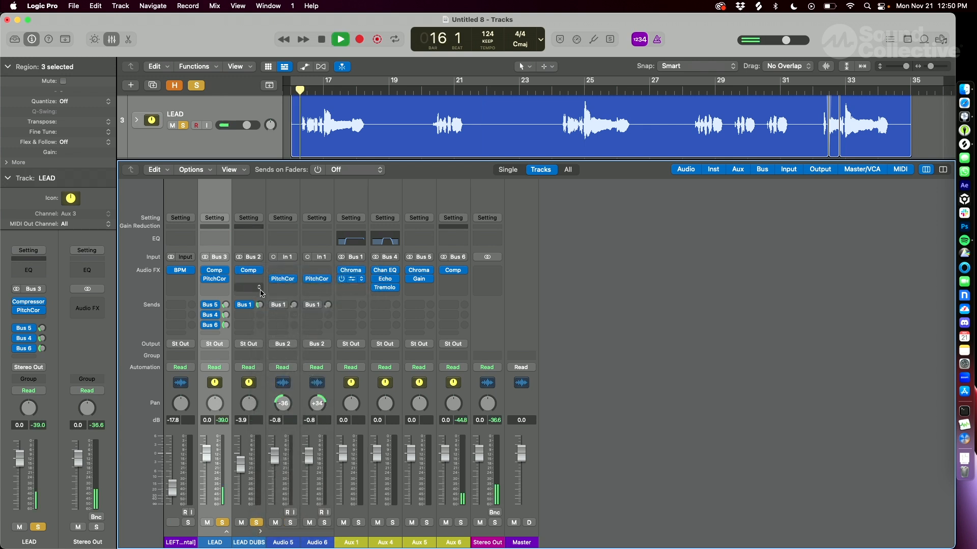